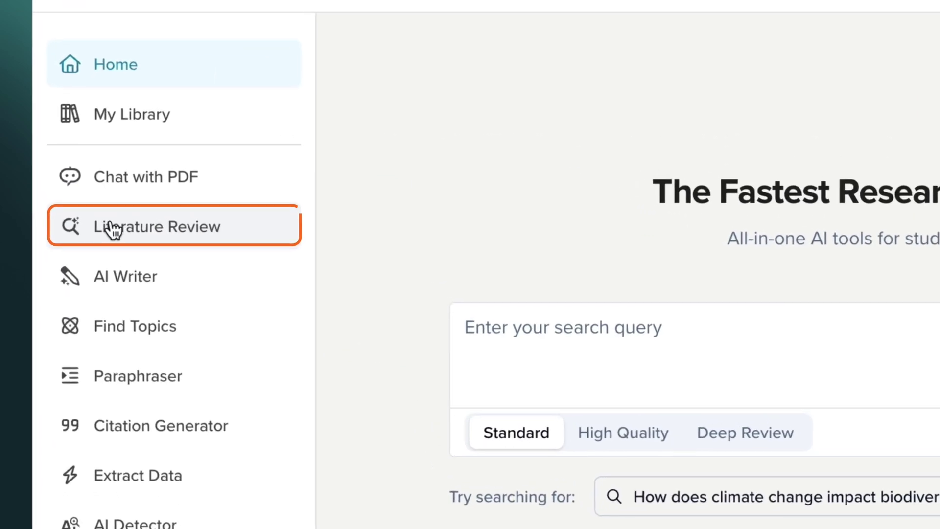
# Open Literature Review and search for 'CRISPR-Based Gene Editing in Human Embryos'
pyautogui.click(113, 227)
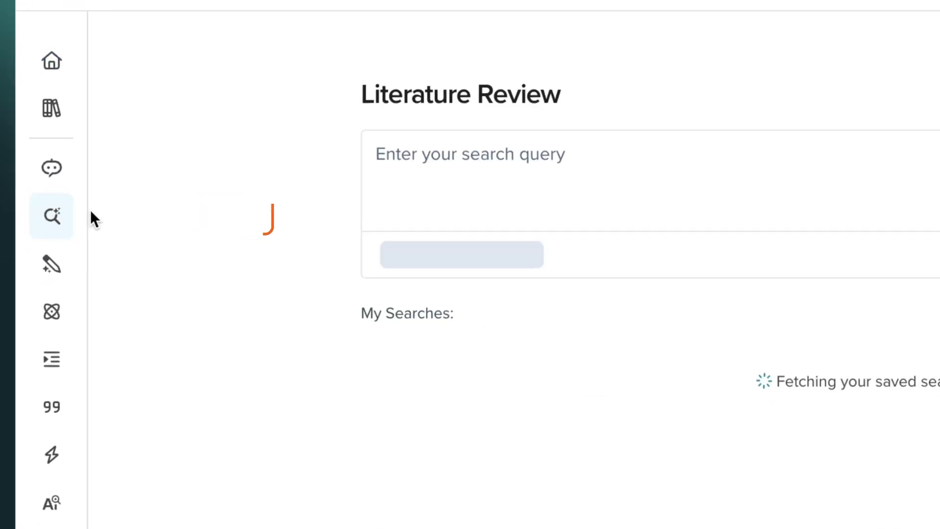
pyautogui.click(213, 104)
pyautogui.write('CRISPR-Based Gene Editing in Human Embryos')
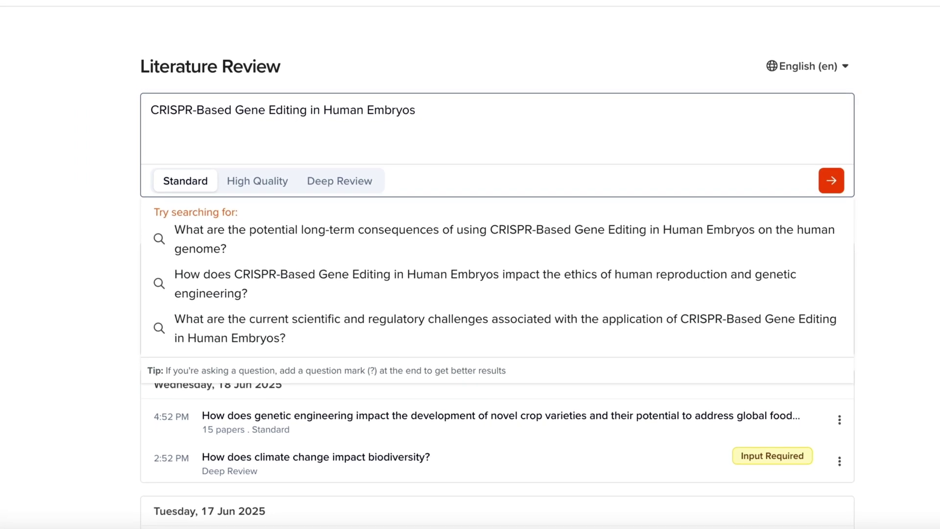
pyautogui.press('Return')
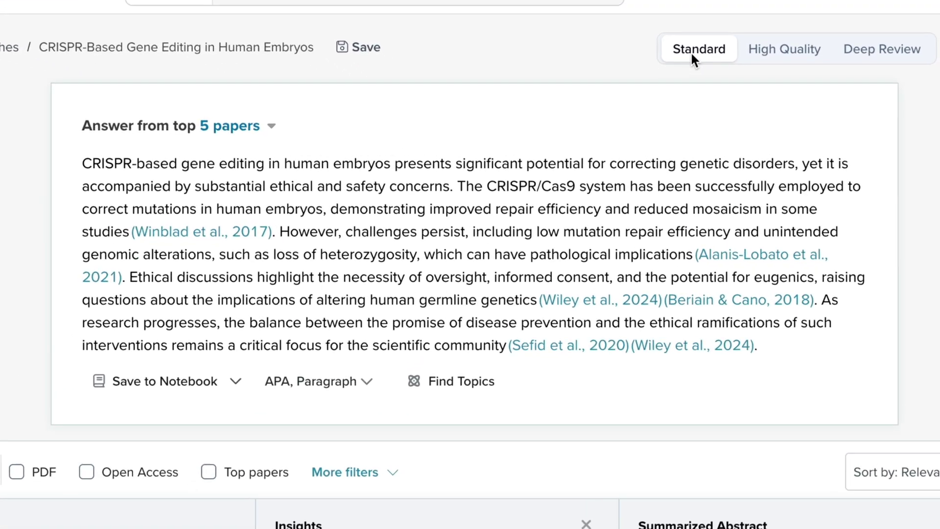
# Switch the answer to numbered citations and bullet-point format
pyautogui.moveTo(82, 127); pyautogui.dragTo(259, 127)
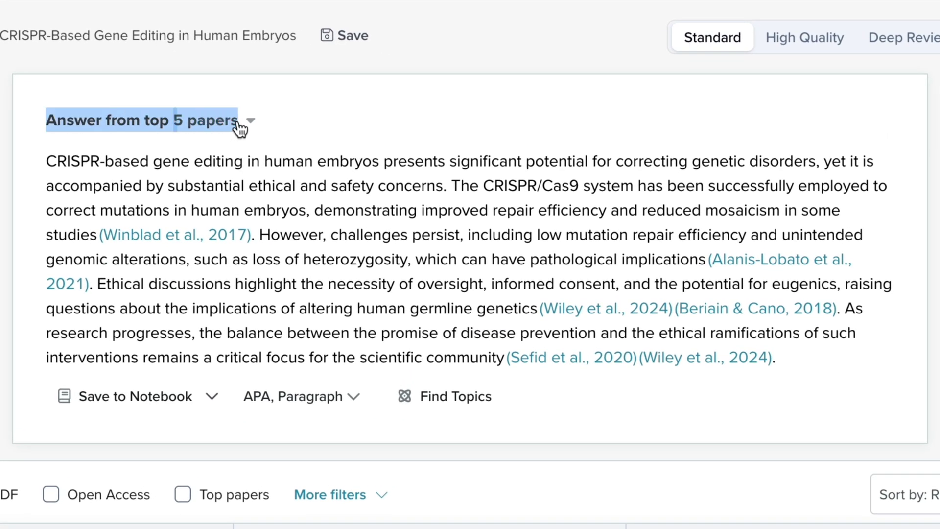
pyautogui.click(270, 206)
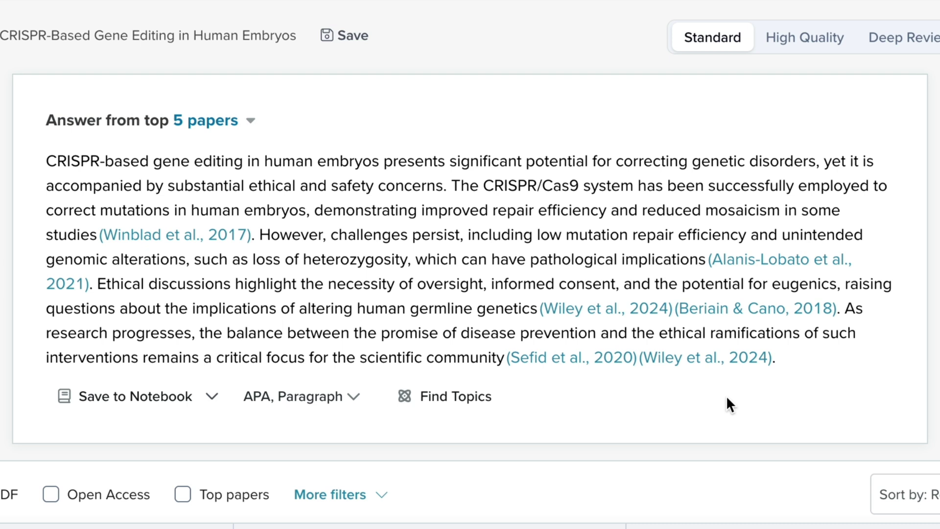
pyautogui.click(346, 407)
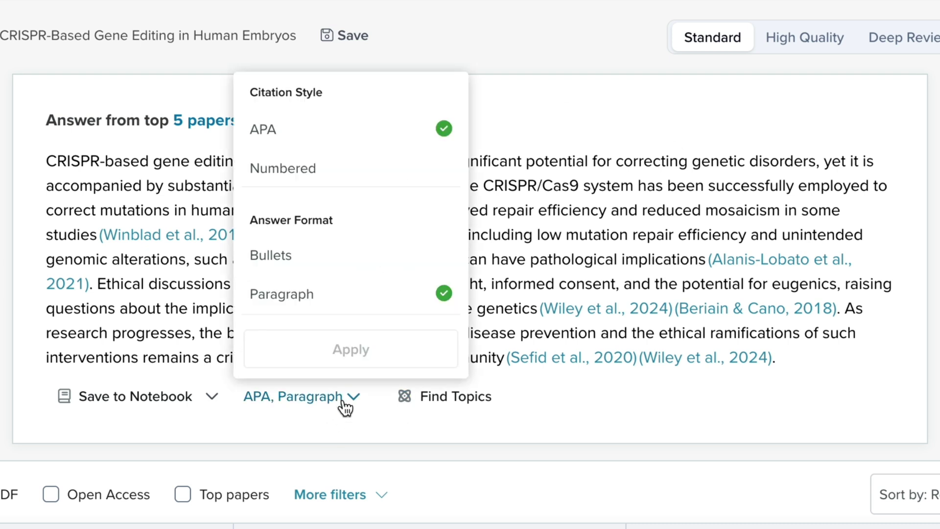
pyautogui.click(330, 168)
pyautogui.click(358, 343)
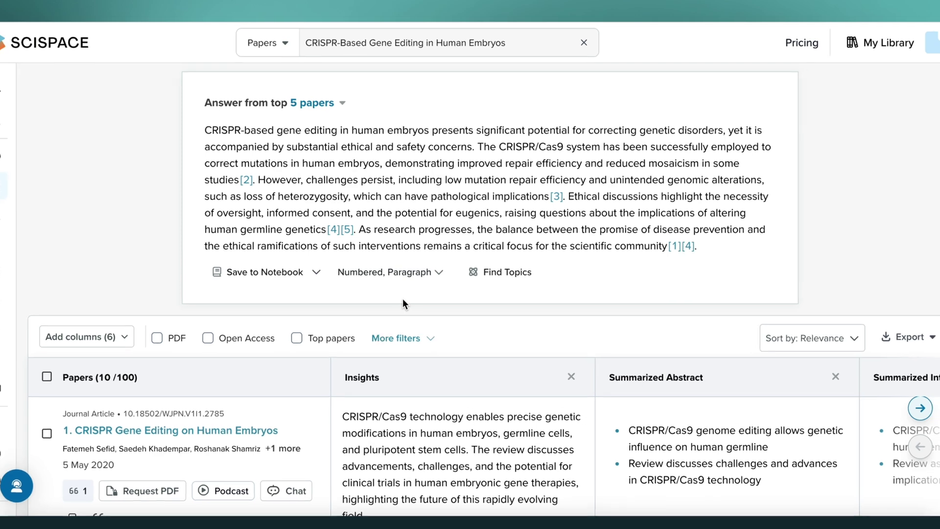
pyautogui.click(343, 388)
pyautogui.click(402, 396)
pyautogui.click(415, 454)
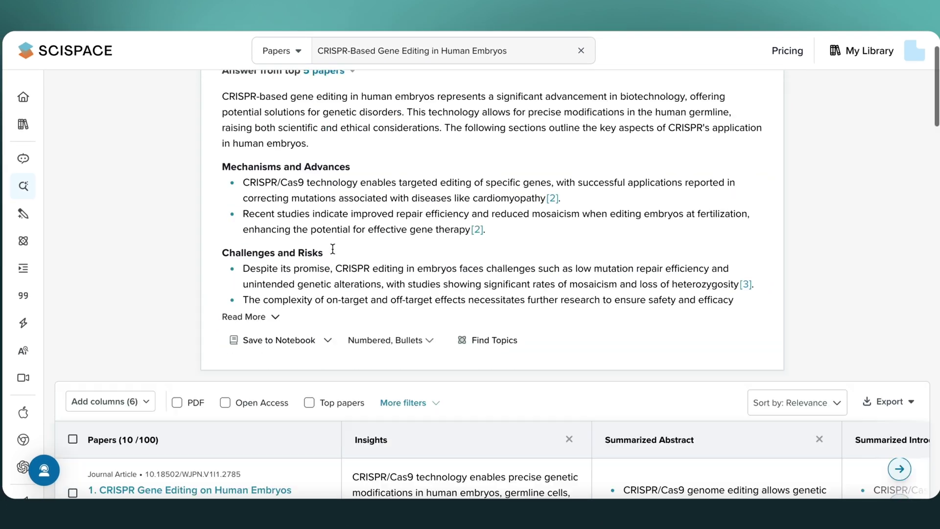
# Expand the full answer with Read More and read down through it
pyautogui.scroll(-1, 274, 264)
pyautogui.click(244, 266)
pyautogui.scroll(-5, 338, 355)
pyautogui.scroll(-2, 421, 393)
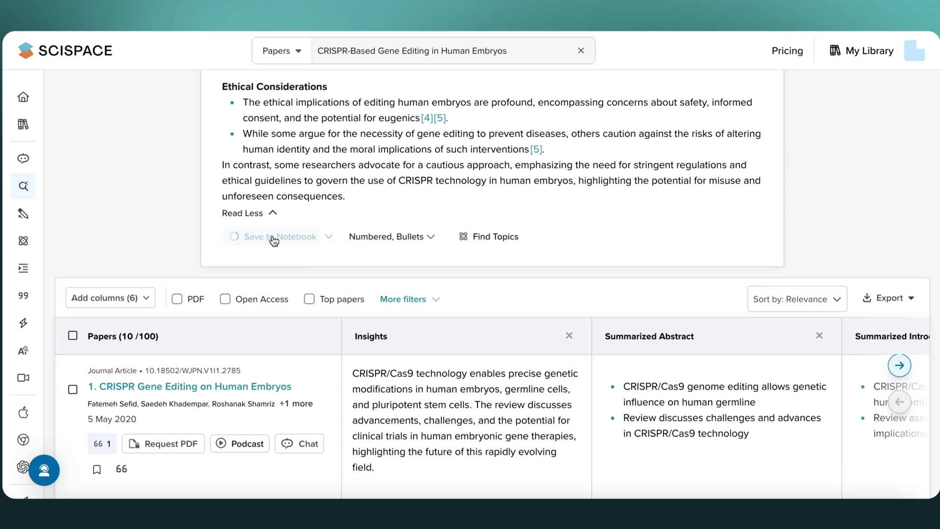
# Create a new CRISPR notebook and save the Challenges and Ethical Considerations text to it
pyautogui.click(83, 140)
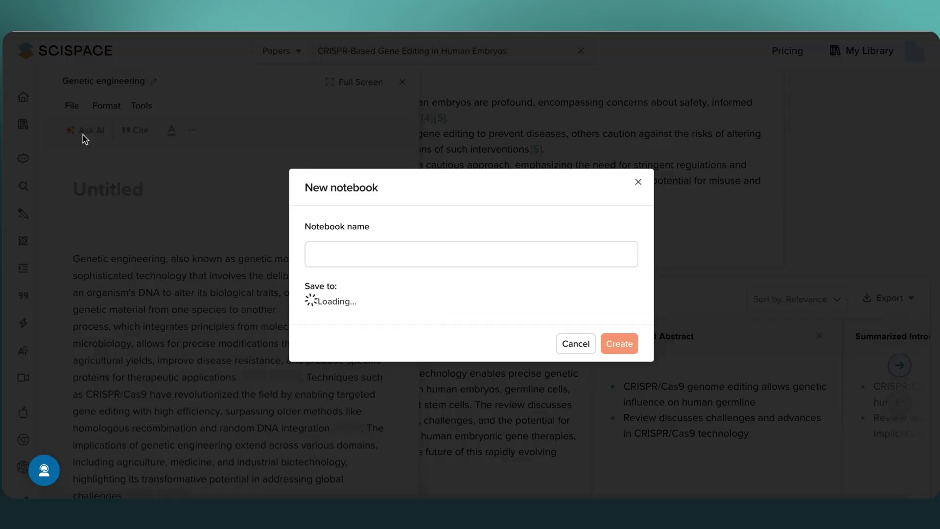
pyautogui.write('CRISPR')
pyautogui.click(615, 425)
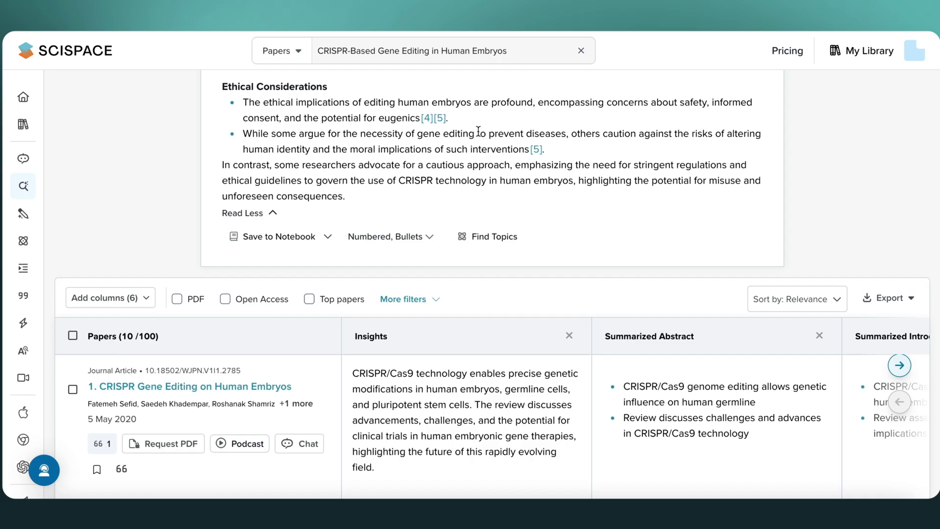
pyautogui.scroll(3, 281, 189)
pyautogui.moveTo(223, 153); pyautogui.dragTo(362, 359)
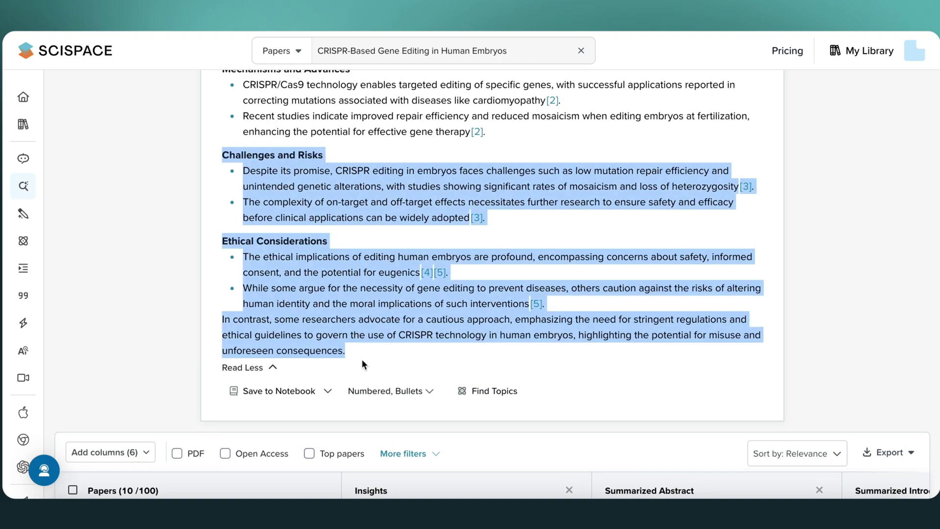
pyautogui.click(300, 392)
pyautogui.press('Escape')
# Generate related topics and open papers for the CRISPR-Cas9 Gene Editing topic
pyautogui.scroll(-3, 384, 212)
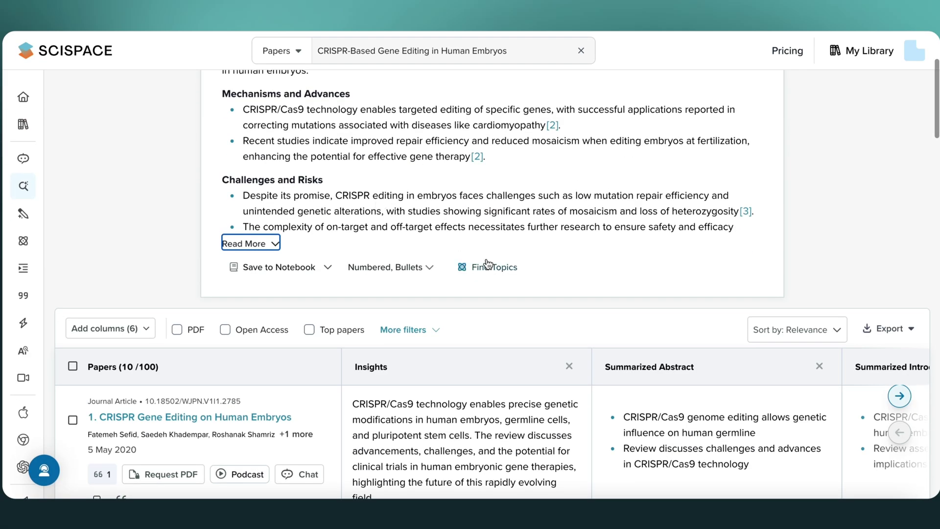
pyautogui.click(488, 269)
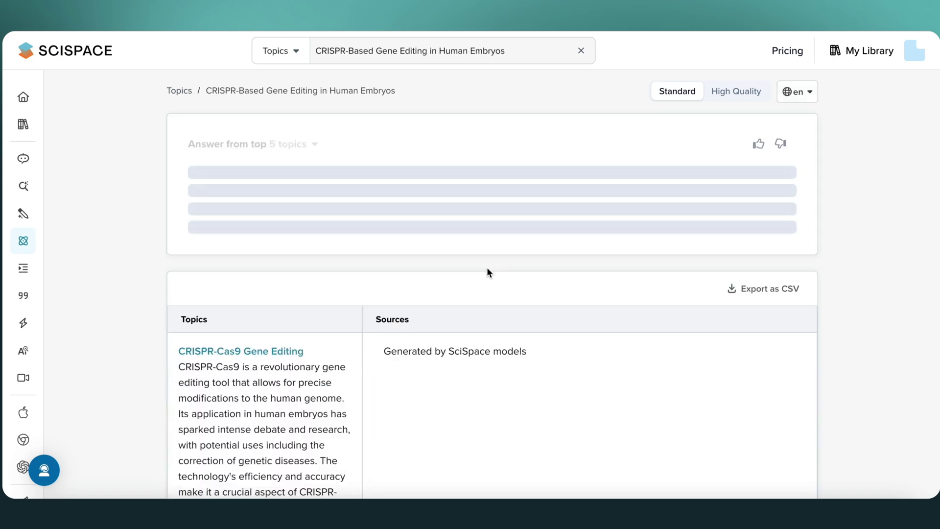
pyautogui.scroll(-7, 482, 372)
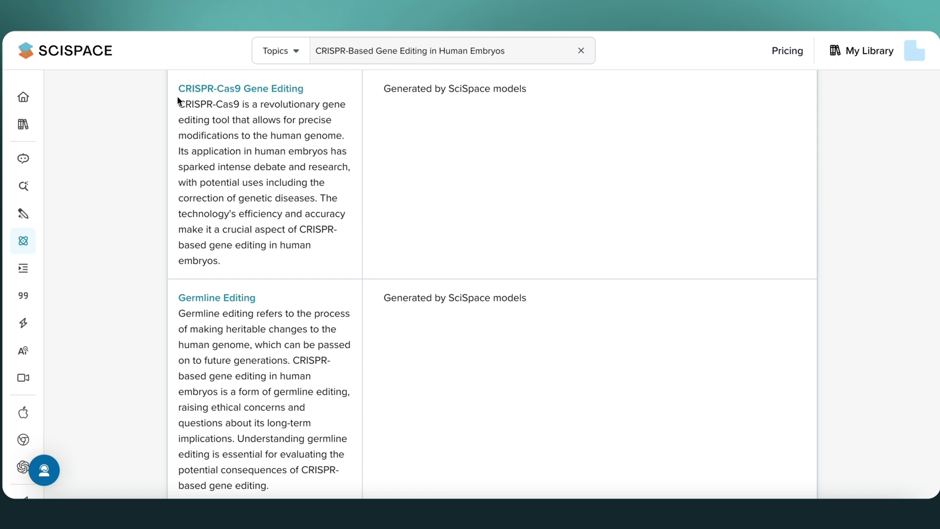
pyautogui.click(311, 94)
pyautogui.scroll(-6, 404, 228)
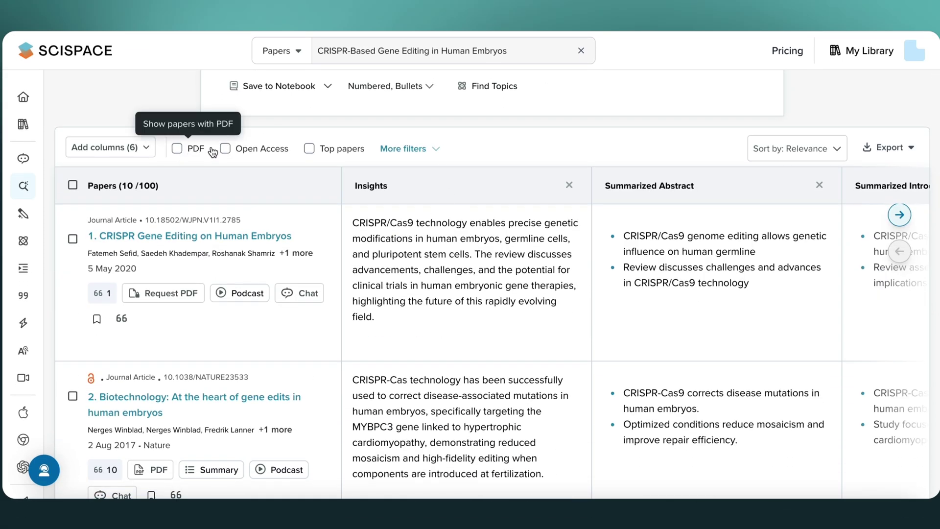
pyautogui.click(402, 155)
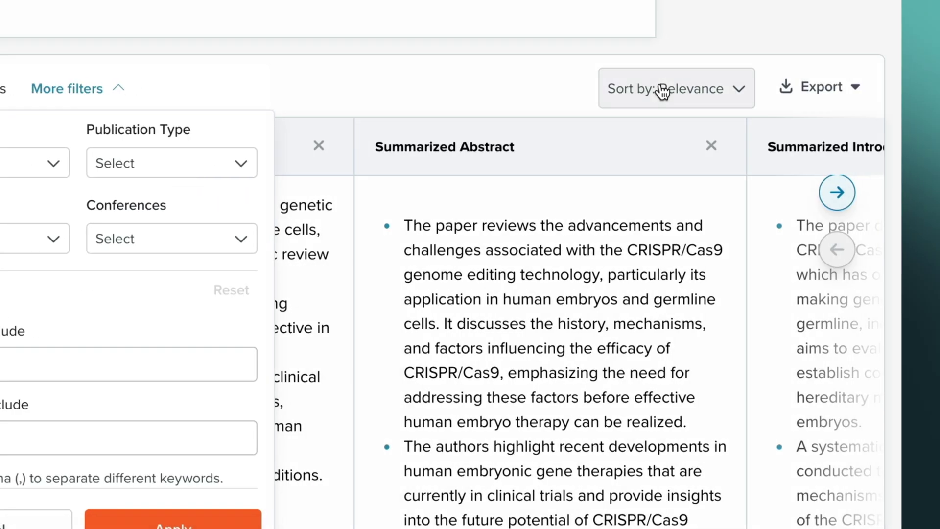
pyautogui.click(939, 41)
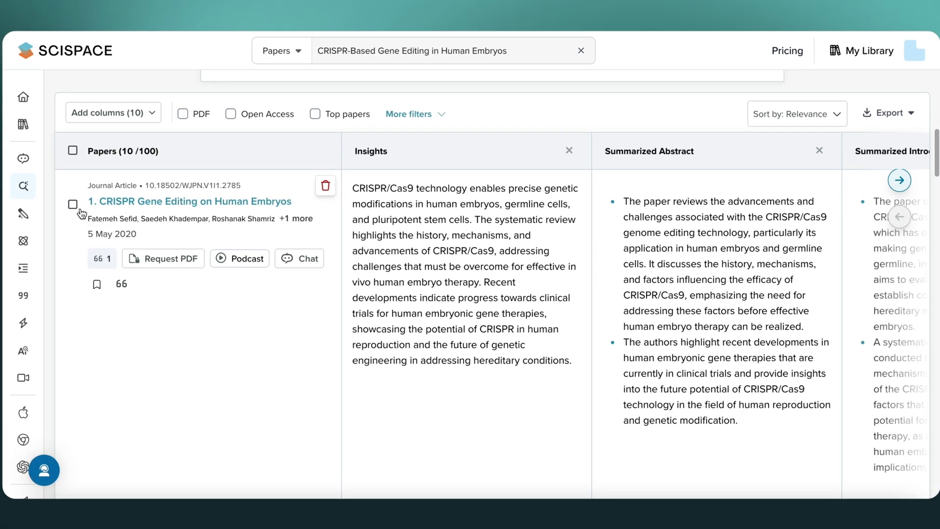
# Select the 'CRISPR Gene Editing on Human Embryos' paper and list similar papers
pyautogui.click(66, 204)
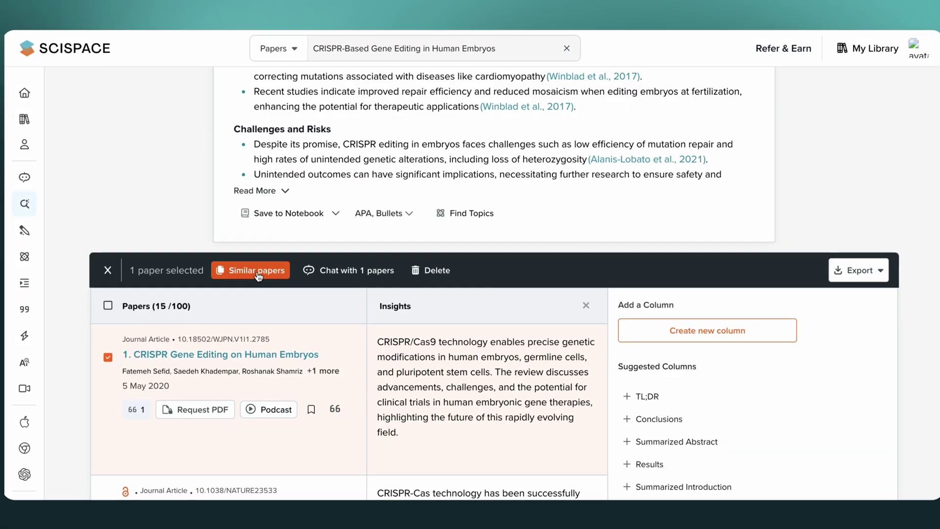
pyautogui.click(258, 272)
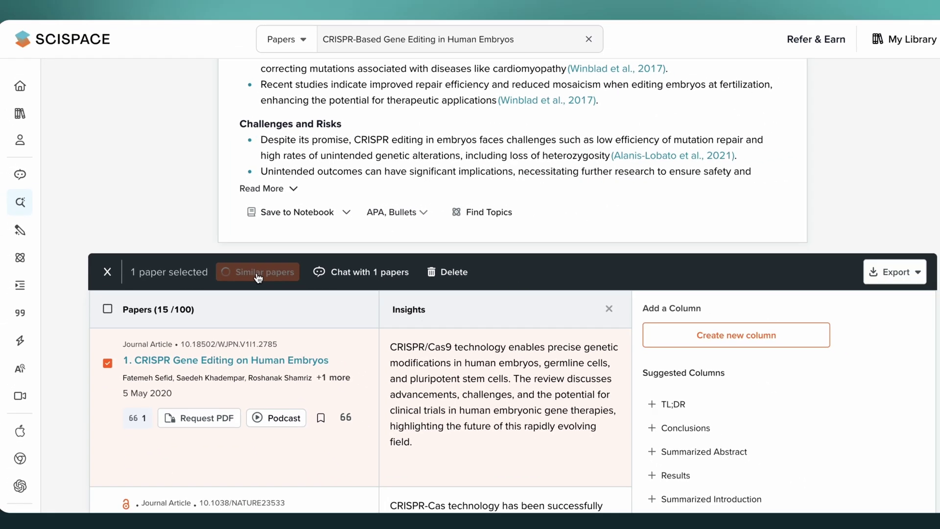
pyautogui.scroll(-20, 331, 301)
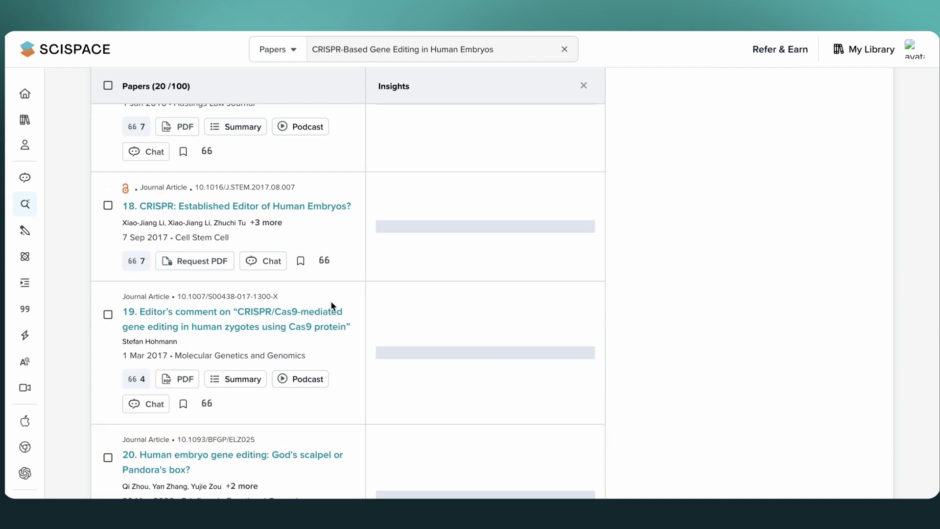
pyautogui.scroll(20, 330, 306)
# Ask the first paper's chat about its novel methodologies
pyautogui.click(356, 208)
pyautogui.click(402, 394)
pyautogui.click(402, 325)
pyautogui.scroll(-5, 720, 210)
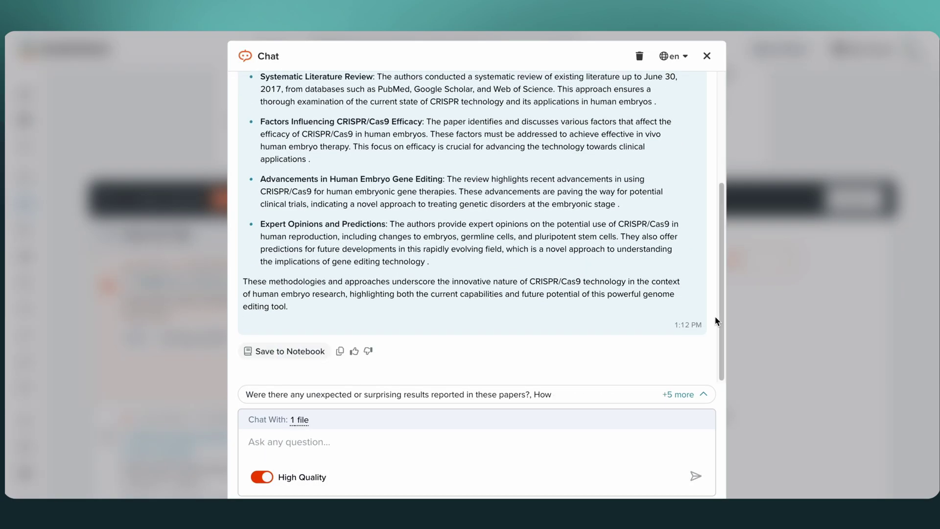
pyautogui.click(707, 56)
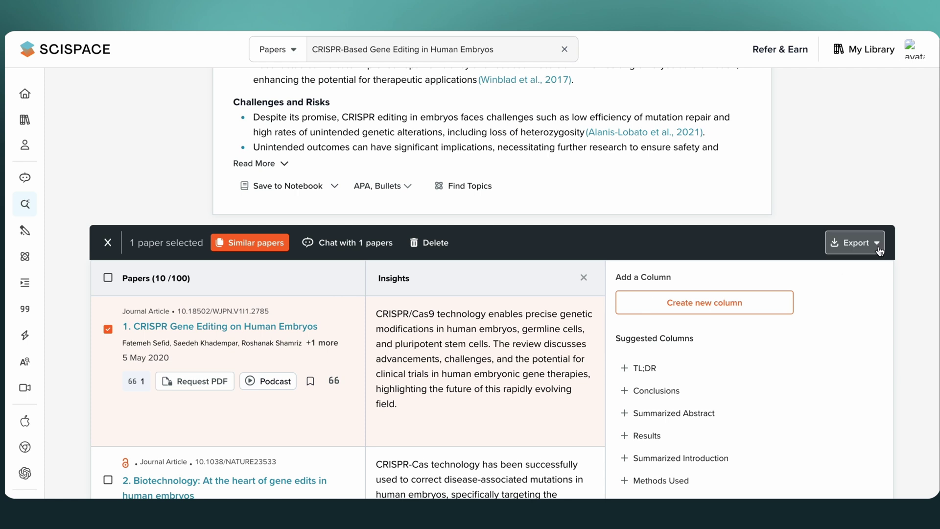
# Check the export formats, then remove the first paper from the table
pyautogui.click(879, 250)
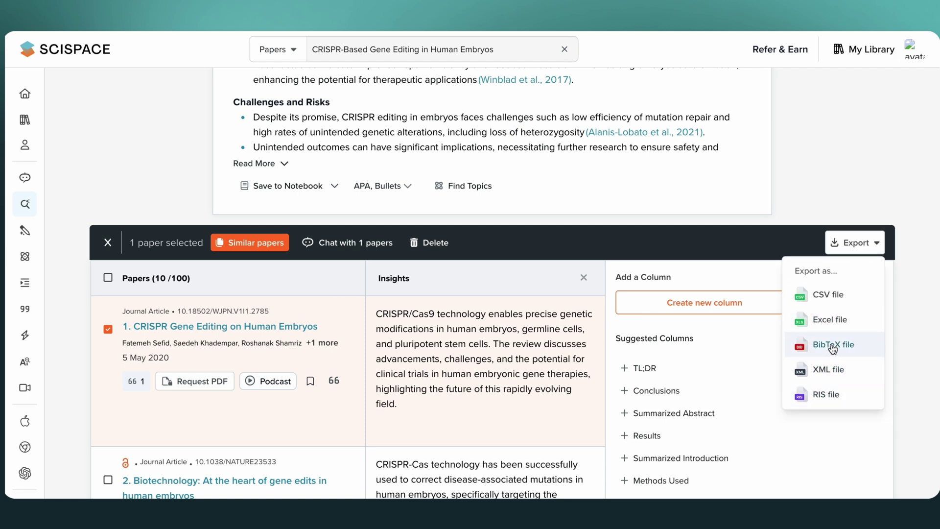
pyautogui.click(434, 247)
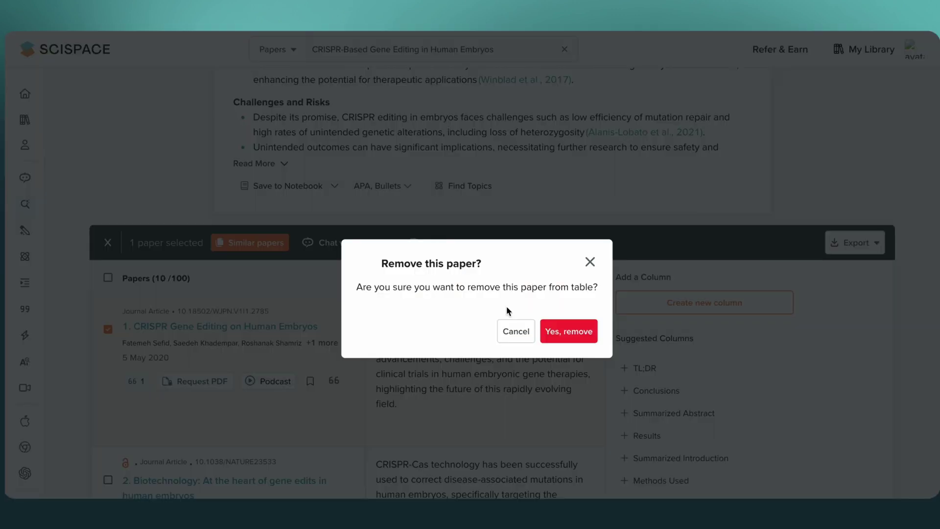
pyautogui.click(573, 332)
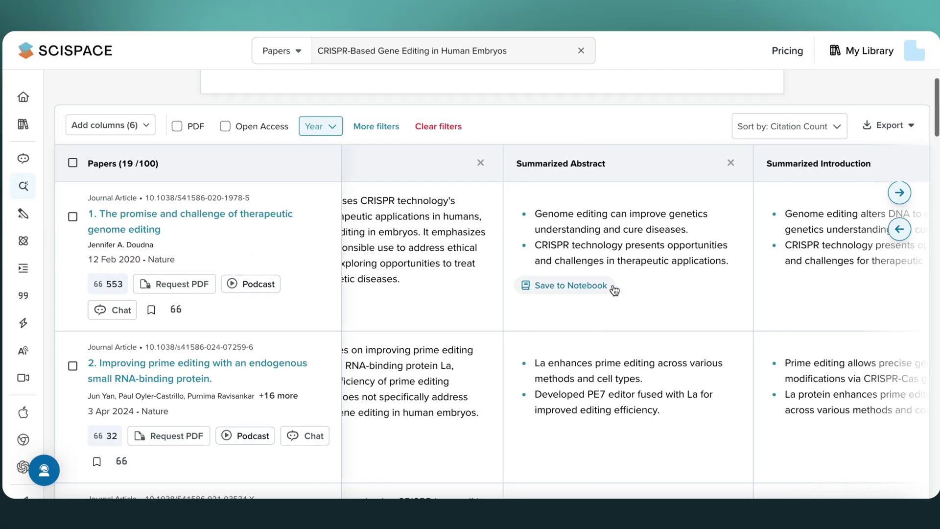
pyautogui.hscroll(10, 614, 289)
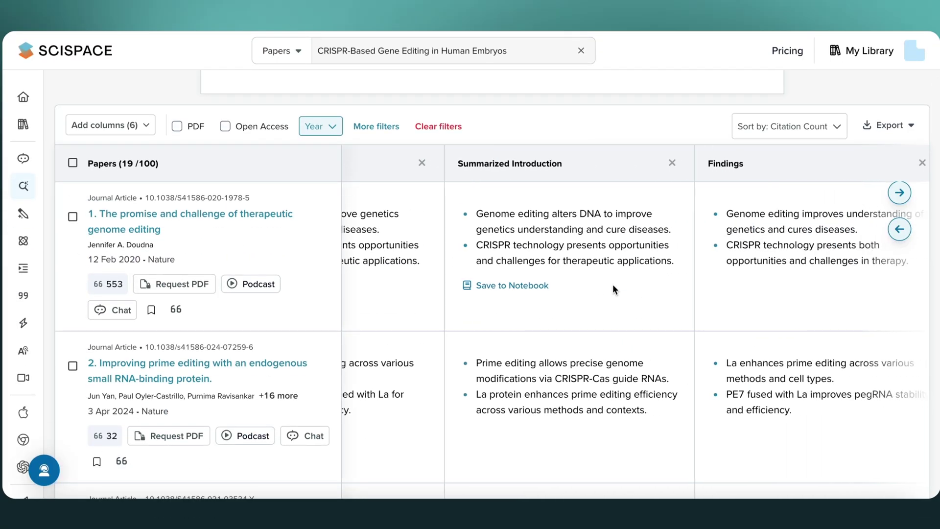
# Add Limitations and TL;DR columns to the papers table
pyautogui.hscroll(10, 613, 287)
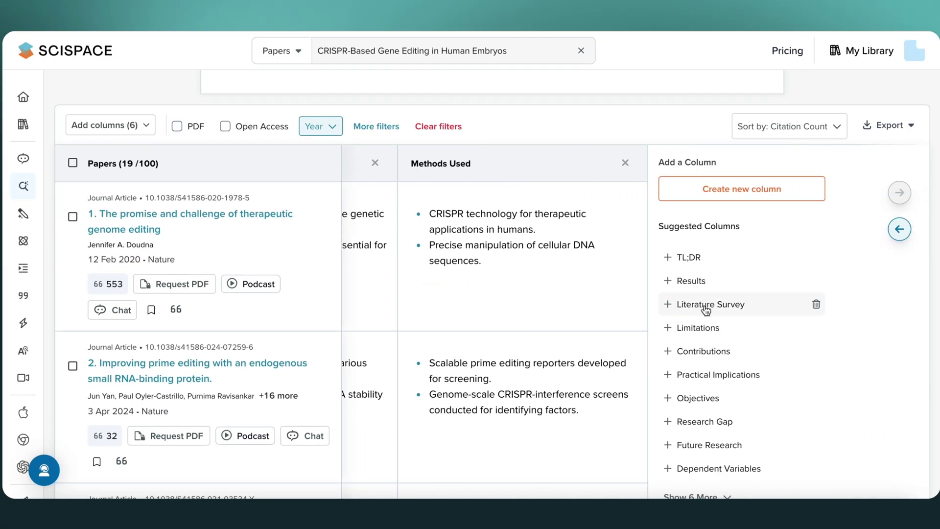
pyautogui.click(698, 327)
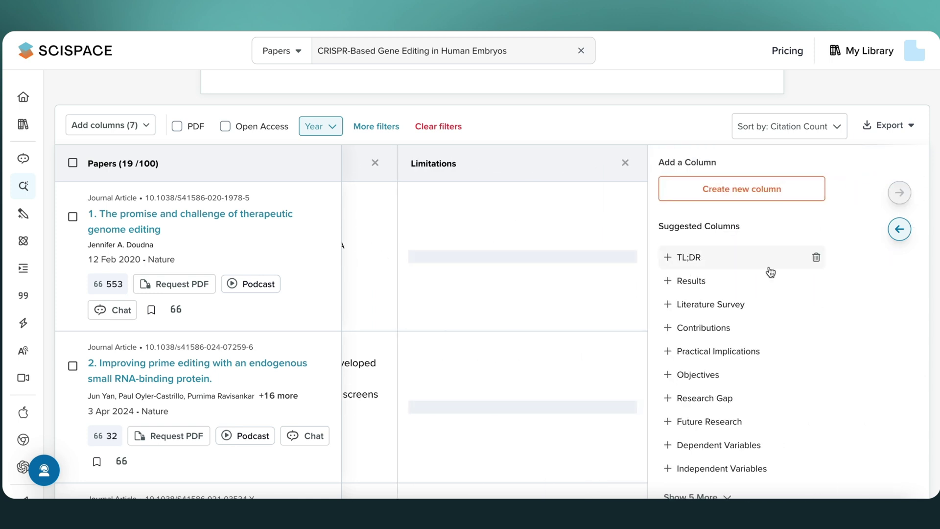
pyautogui.click(693, 259)
# Create a custom 'Sample size' column with an instruction describing its contents
pyautogui.click(794, 189)
pyautogui.write('Sample size')
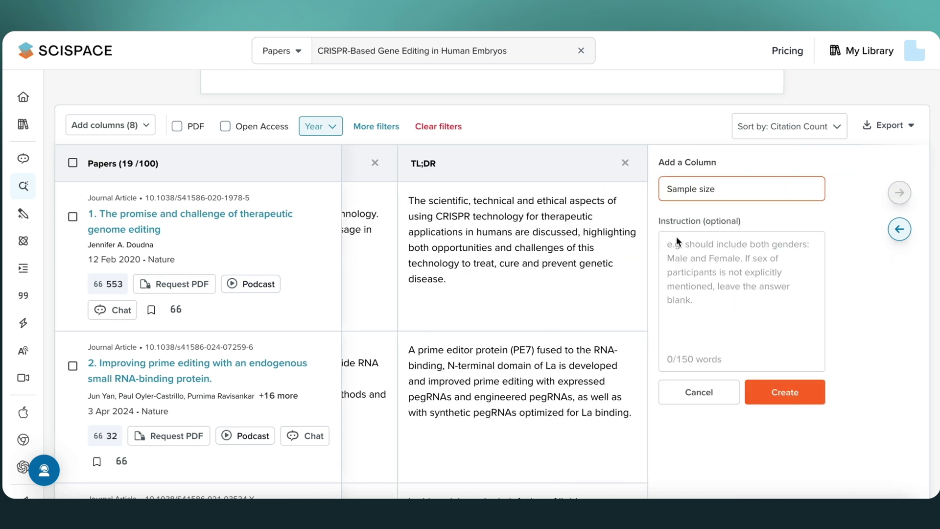
pyautogui.click(679, 242)
pyautogui.write('show me the data about the sample size used in the paper')
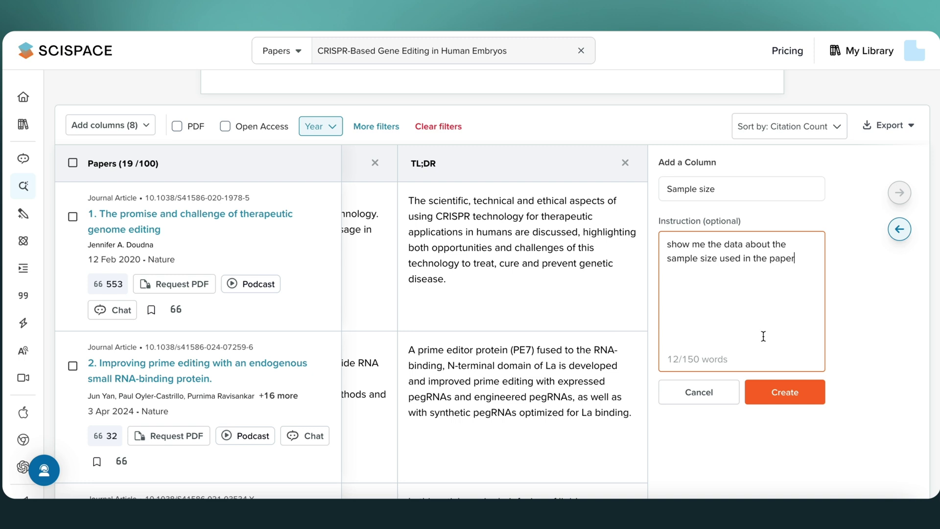
pyautogui.click(785, 392)
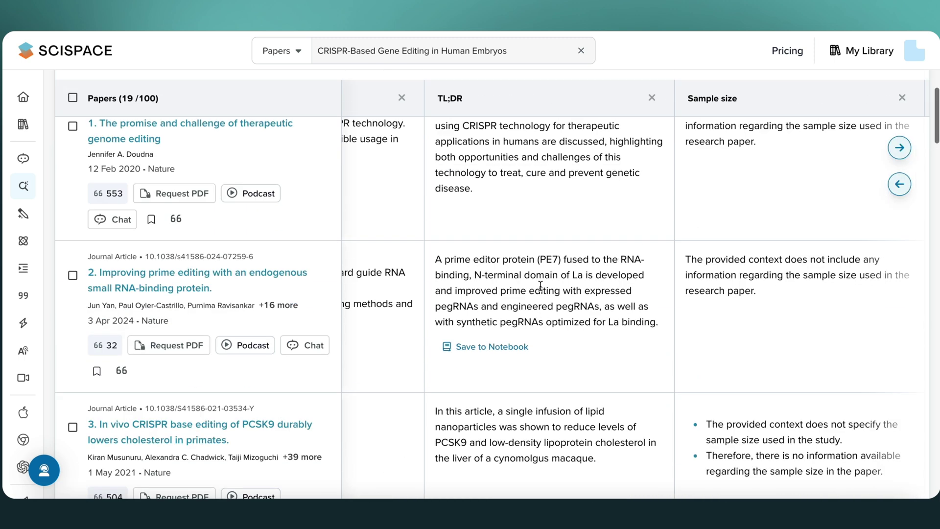
# Save the prime-editing paper's Limitations entry to the notebook
pyautogui.hscroll(-8, 541, 290)
pyautogui.scroll(-3, 563, 250)
pyautogui.click(587, 252)
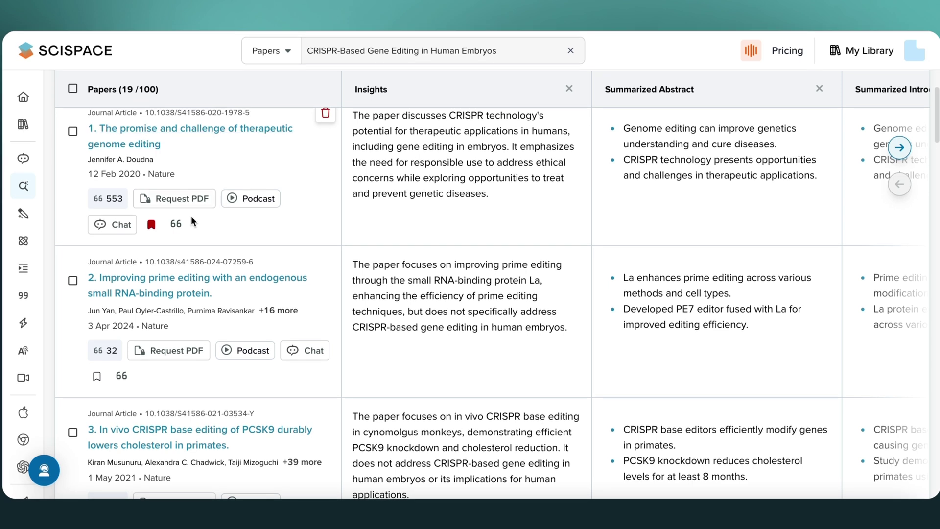
# Request the full-text PDF of the top paper
pyautogui.scroll(1, 193, 225)
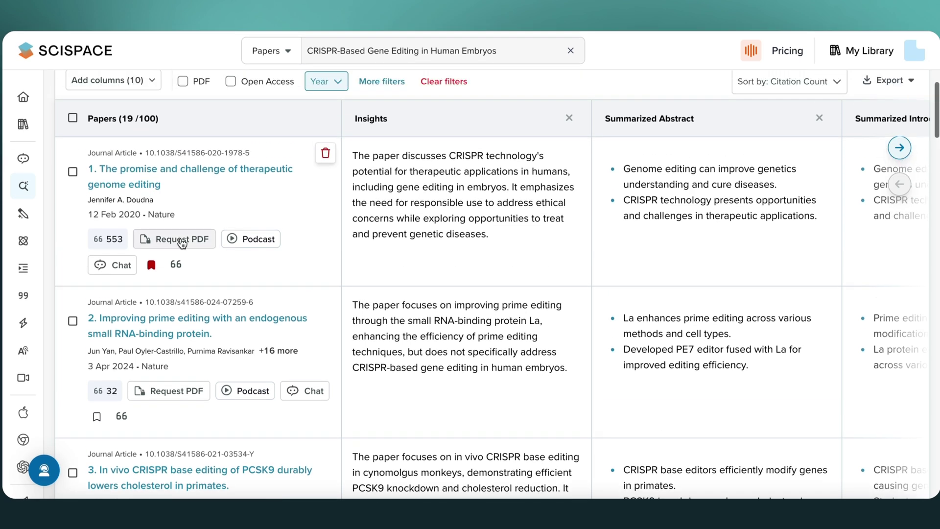
pyautogui.click(186, 240)
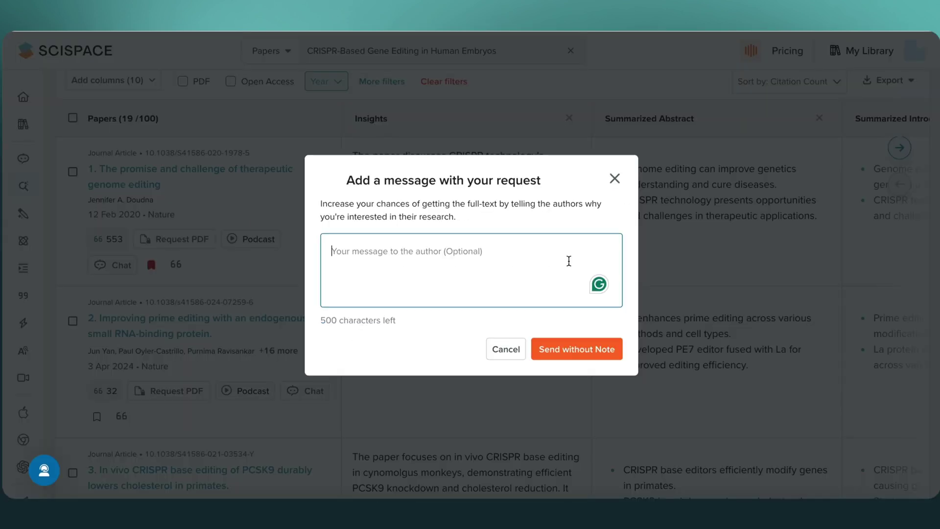
pyautogui.click(615, 180)
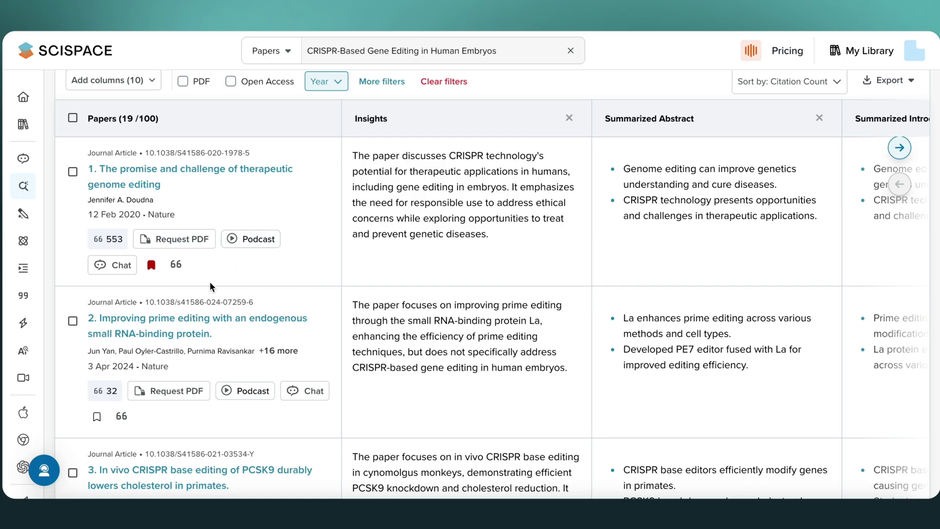
# Ask paper 1's chat about the weaknesses and drawbacks of its approach
pyautogui.click(115, 268)
pyautogui.click(422, 323)
pyautogui.click(413, 269)
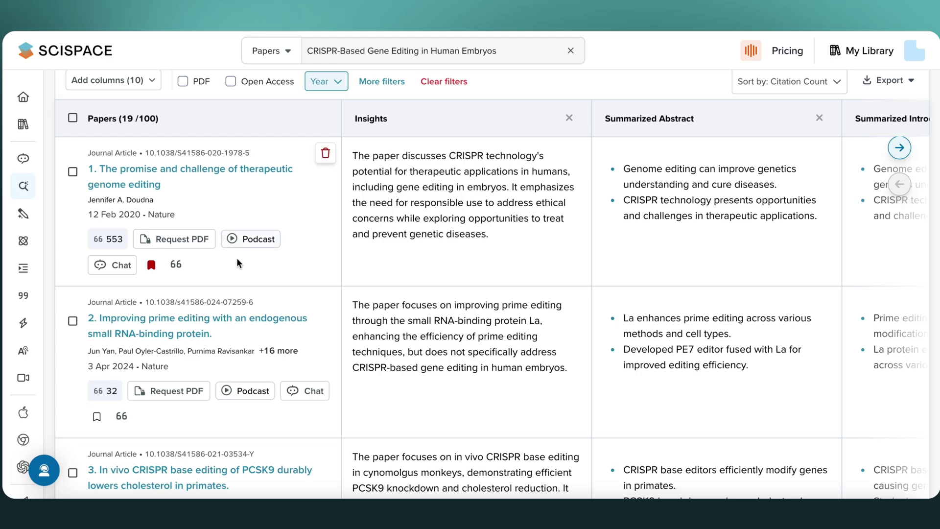
pyautogui.scroll(-4, 248, 374)
pyautogui.scroll(-3, 248, 374)
# Preview paper 4's summary, podcast and citation
pyautogui.click(218, 361)
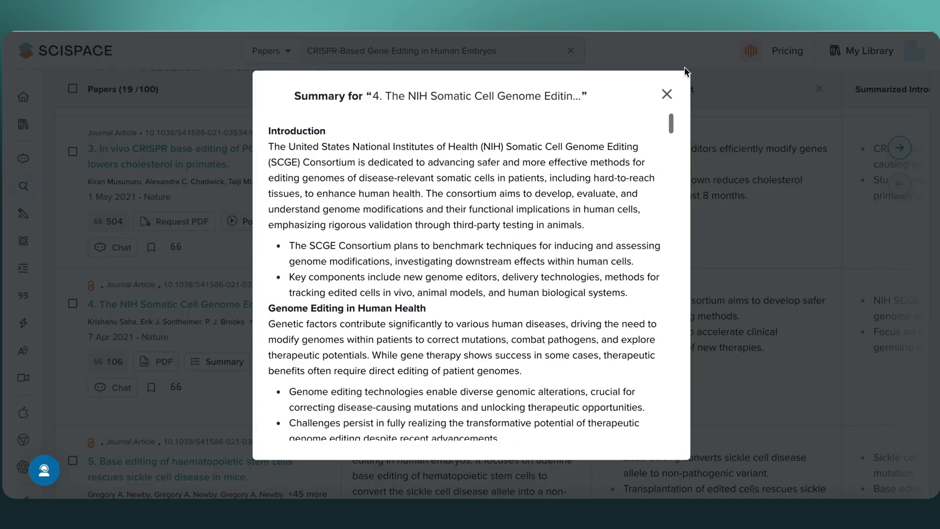
pyautogui.click(667, 94)
pyautogui.click(286, 360)
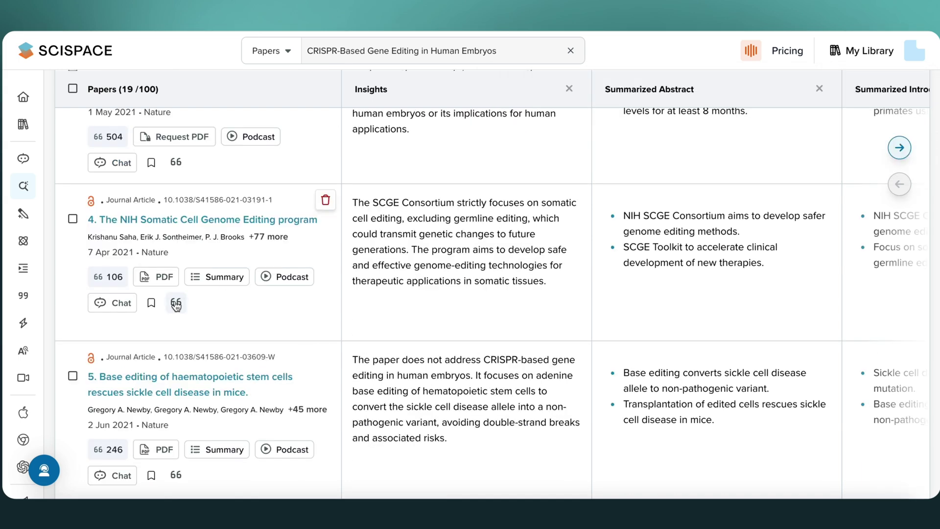
pyautogui.click(175, 302)
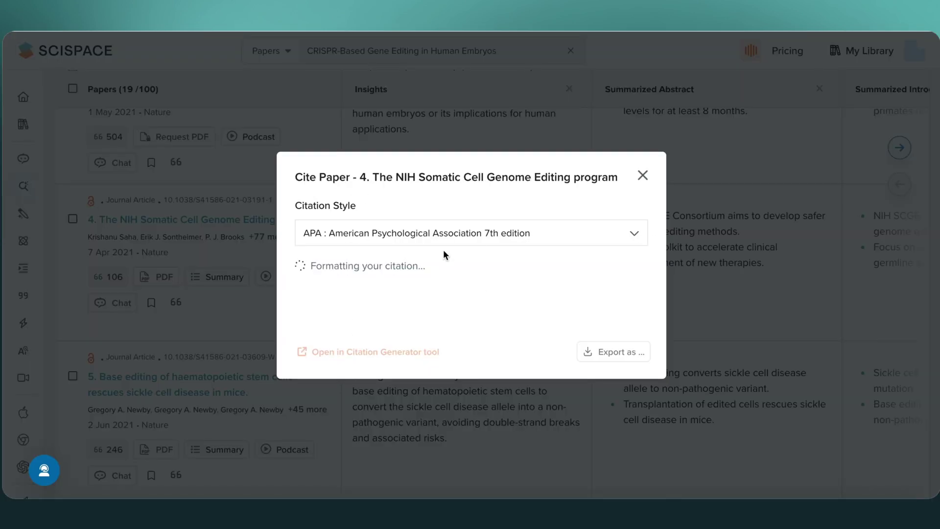
pyautogui.click(642, 176)
# Bookmark the NIH Somatic Cell Genome Editing paper into the Notebooks collection
pyautogui.click(152, 306)
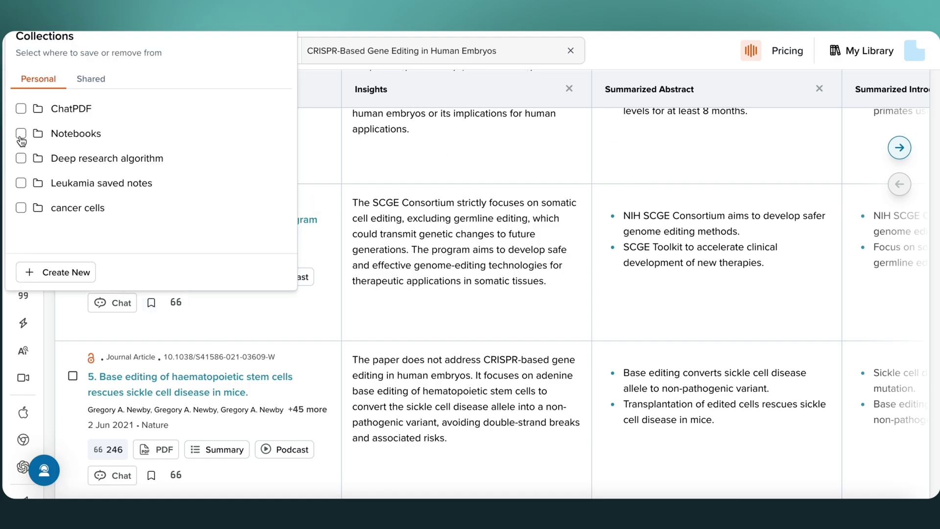
pyautogui.scroll(2, 317, 90)
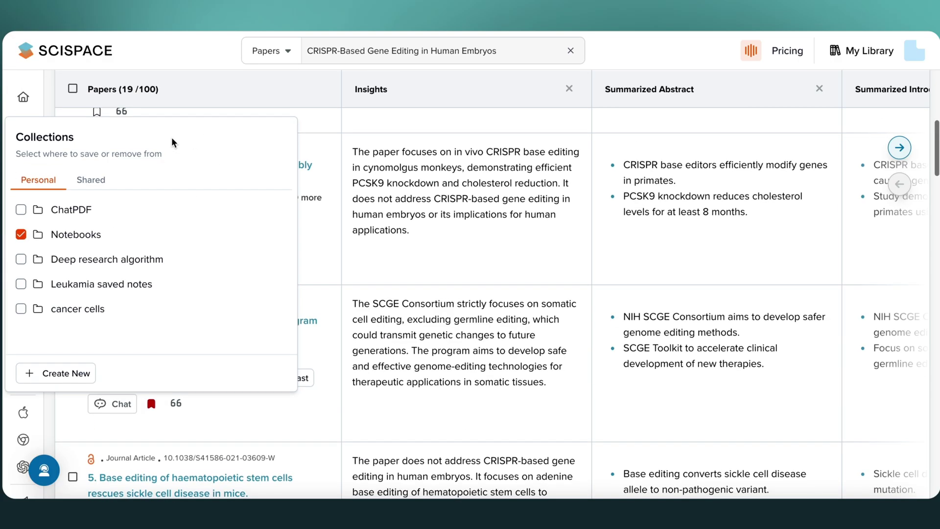
pyautogui.click(315, 260)
pyautogui.scroll(-2, 208, 345)
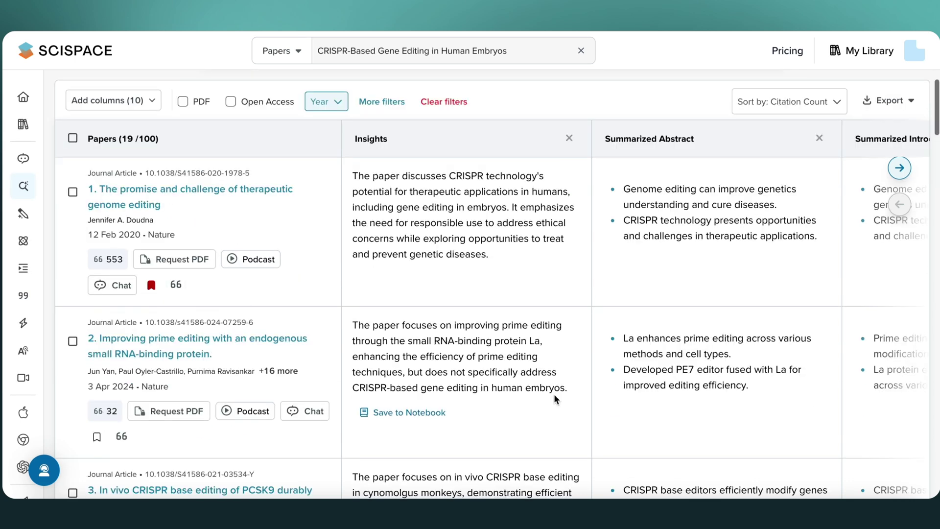
pyautogui.hscroll(10, 553, 393)
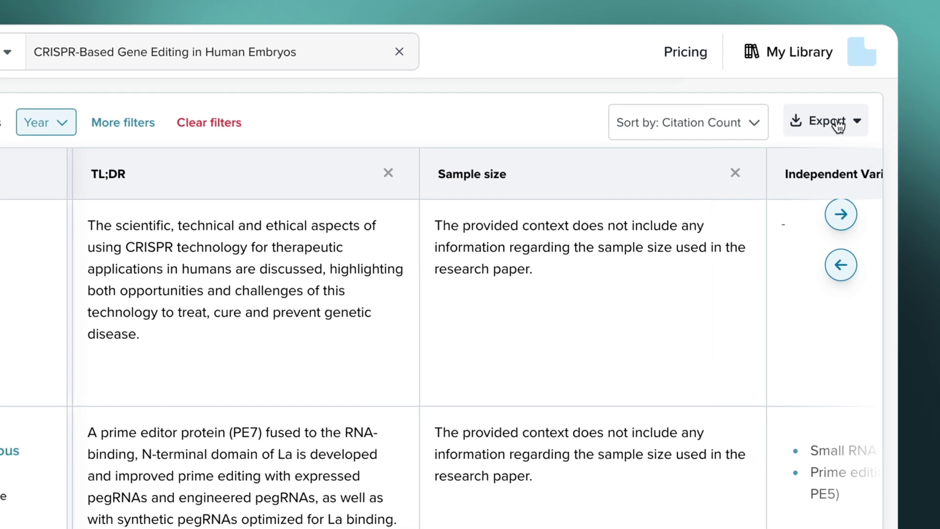
# Preview the export format options for the answer
pyautogui.click(834, 120)
pyautogui.click(558, 123)
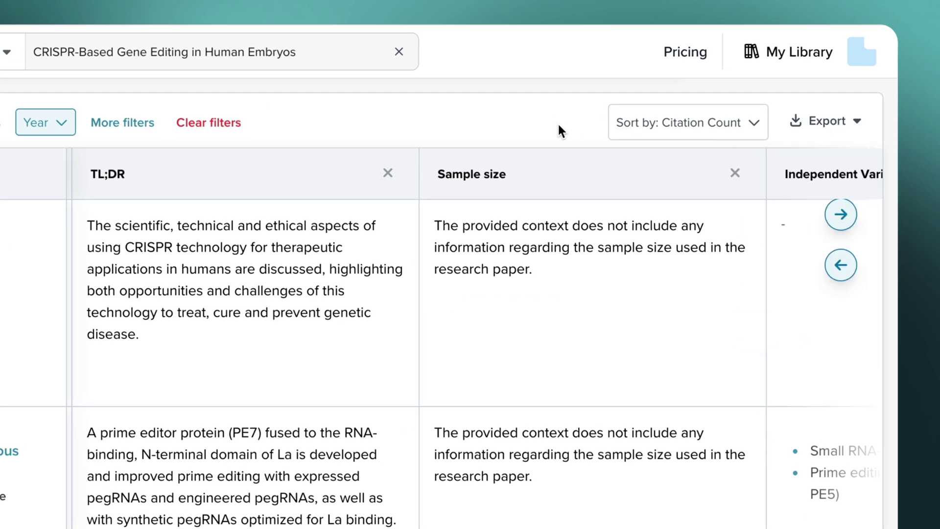
pyautogui.scroll(10, 570, 274)
# Translate the answer into Dutch (nl), save the search, and return to My Searches
pyautogui.click(757, 113)
pyautogui.scroll(-10, 651, 267)
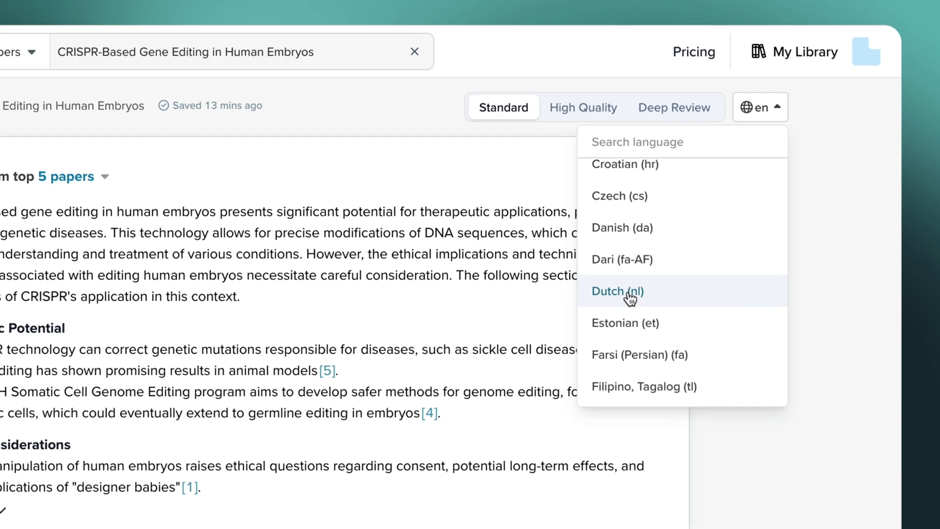
pyautogui.click(630, 294)
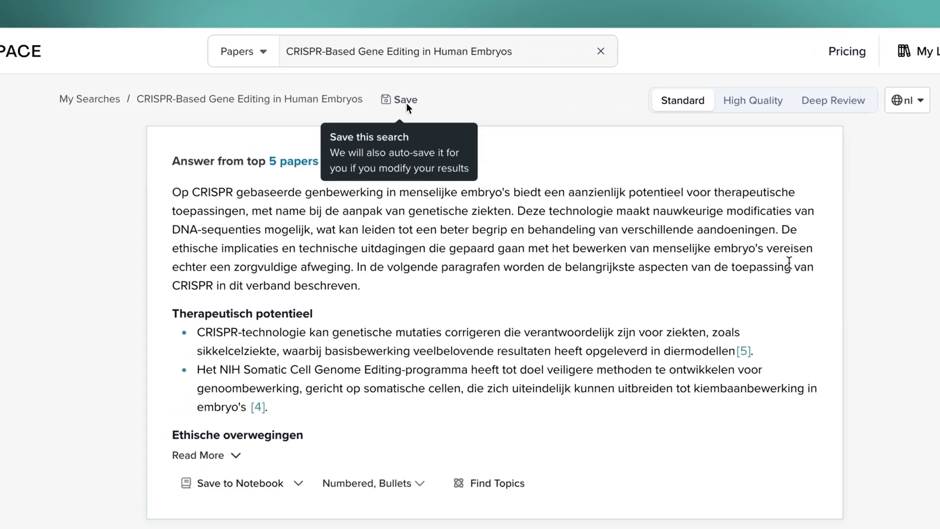
pyautogui.click(406, 100)
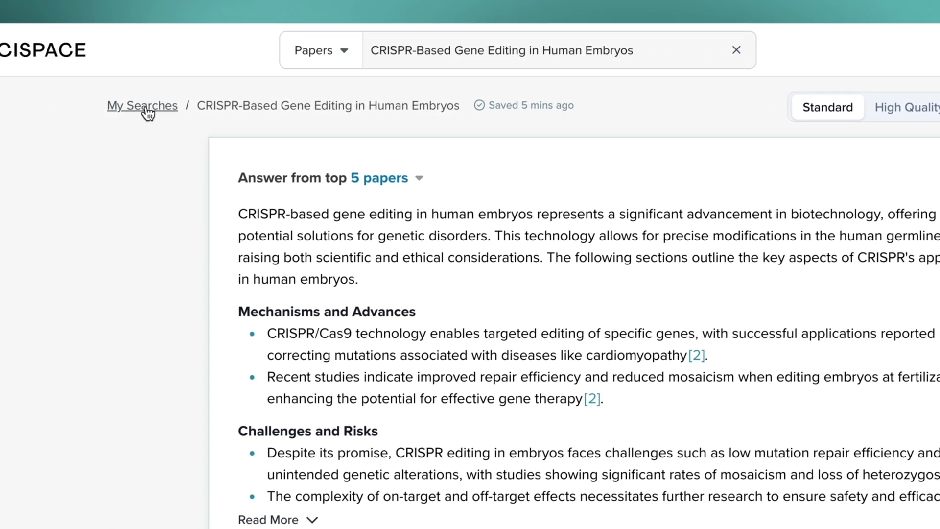
pyautogui.click(143, 108)
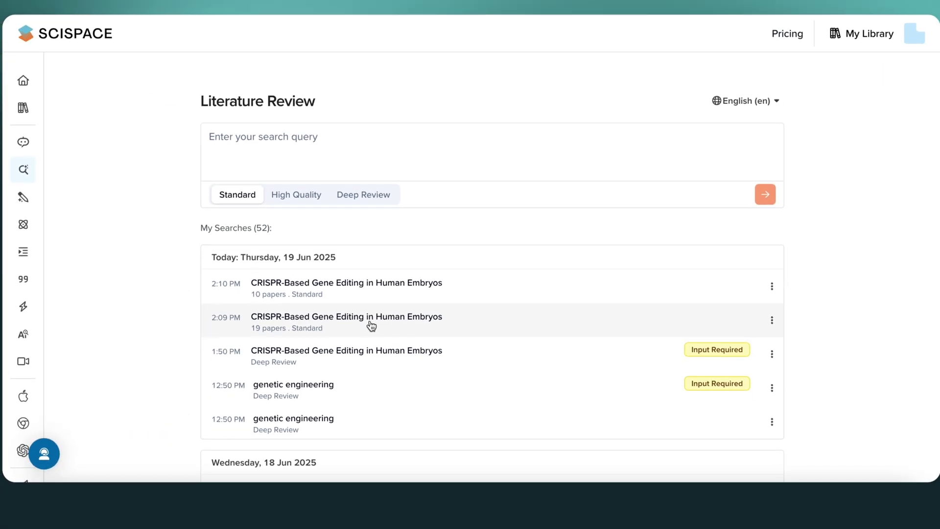
# Reopen the 2:09 PM CRISPR search, regenerate it in High Quality mode, and expand it
pyautogui.click(371, 340)
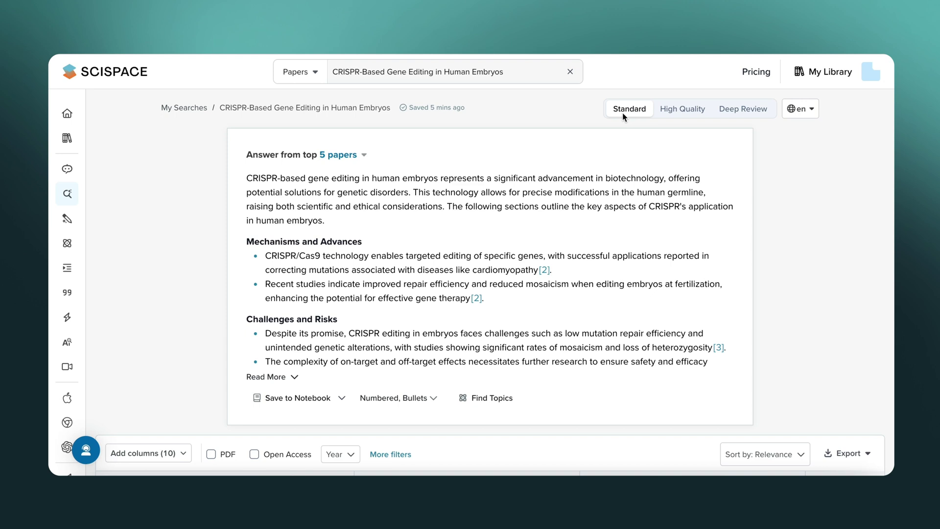
pyautogui.click(685, 110)
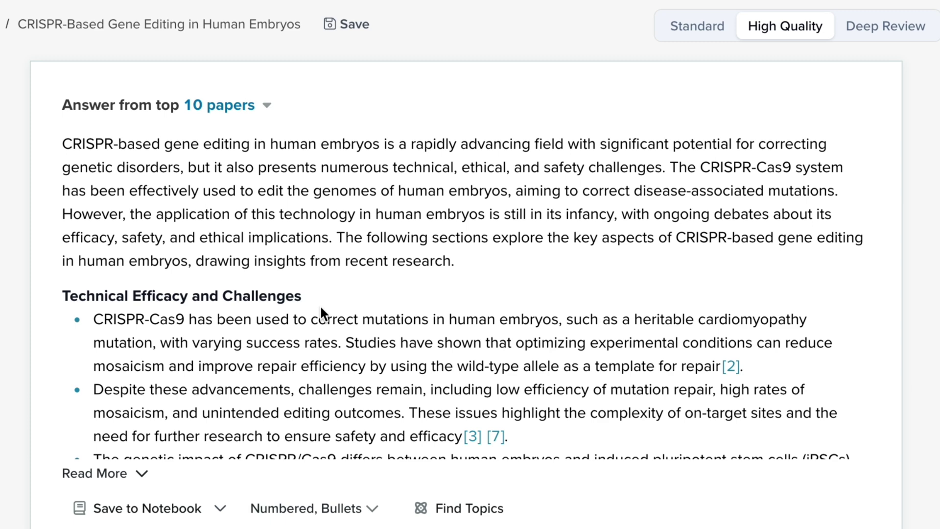
pyautogui.scroll(-3, 326, 305)
pyautogui.click(123, 474)
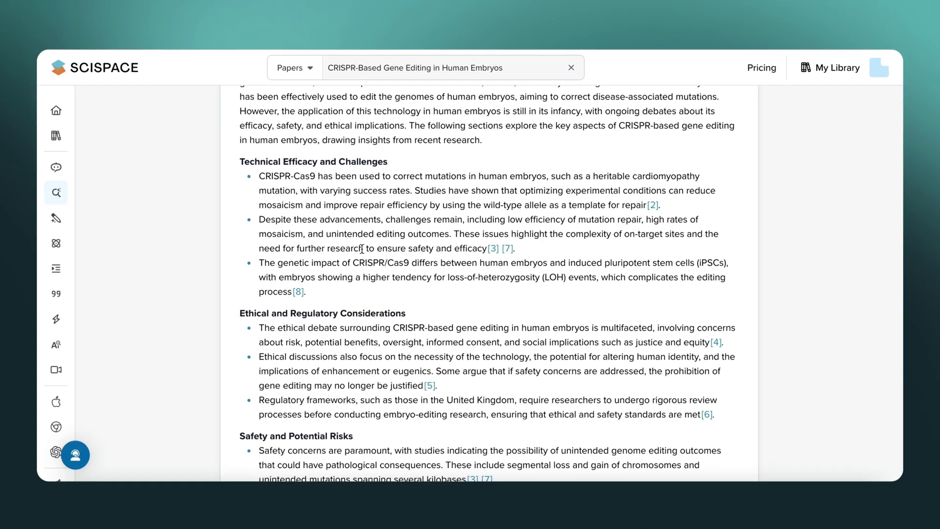
pyautogui.scroll(-5, 362, 249)
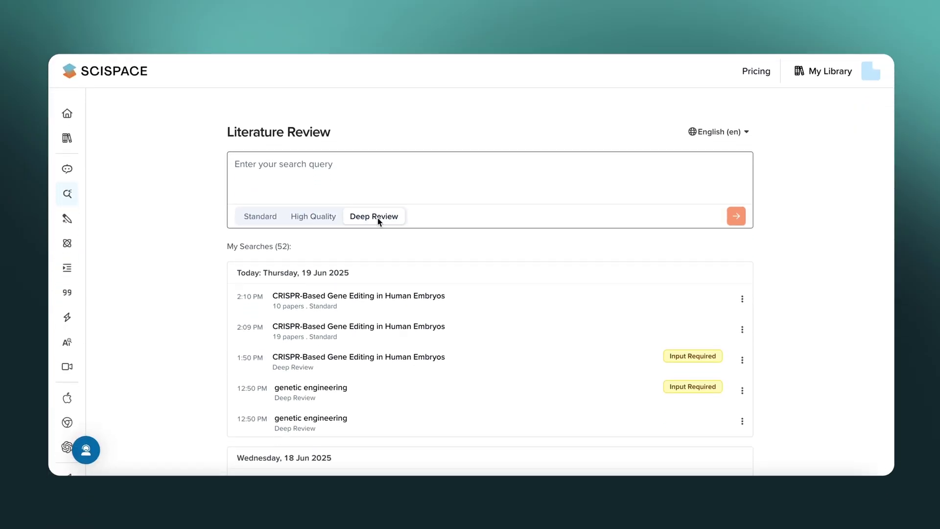
# Deep Review 'AI in bioinformatics', clarified as AI applications in genome and theoretical advances
pyautogui.click(296, 176)
pyautogui.write('AI in bioinformatics')
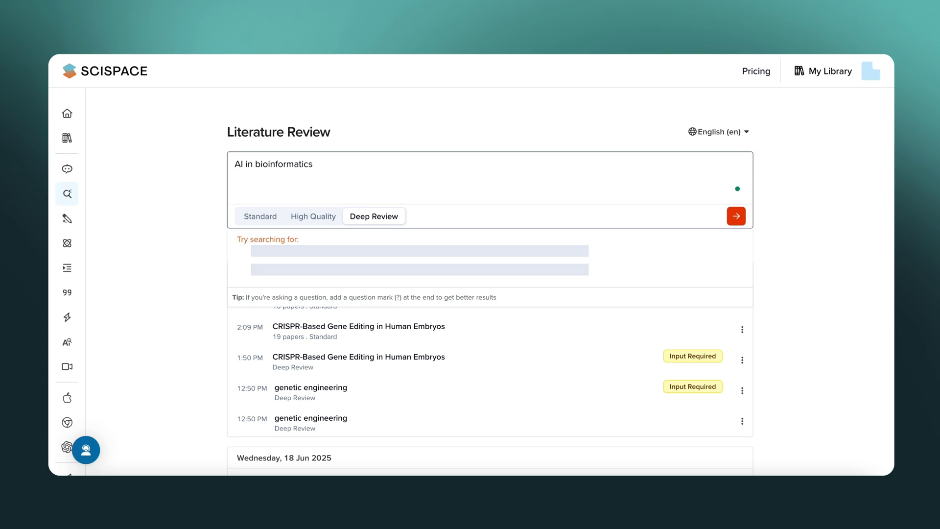
pyautogui.press('Return')
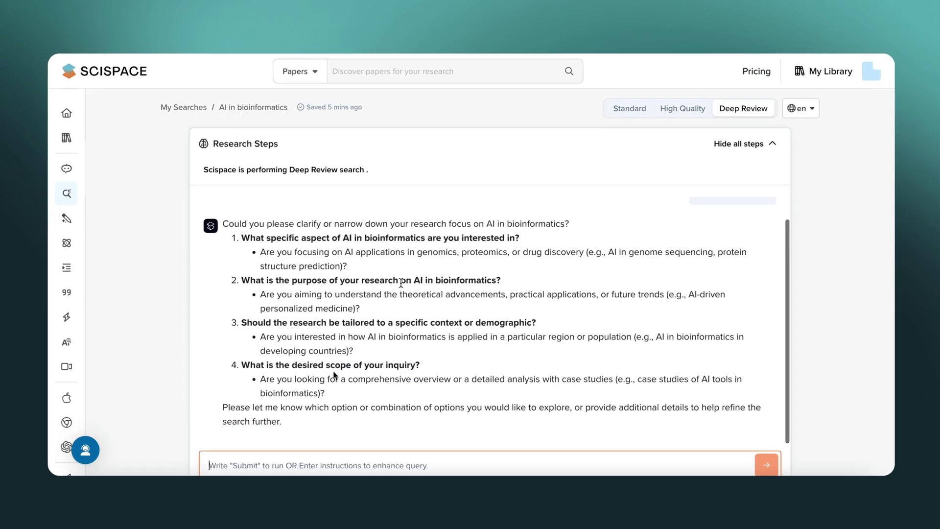
pyautogui.write('AI applications in genome and aiming to understand the ')
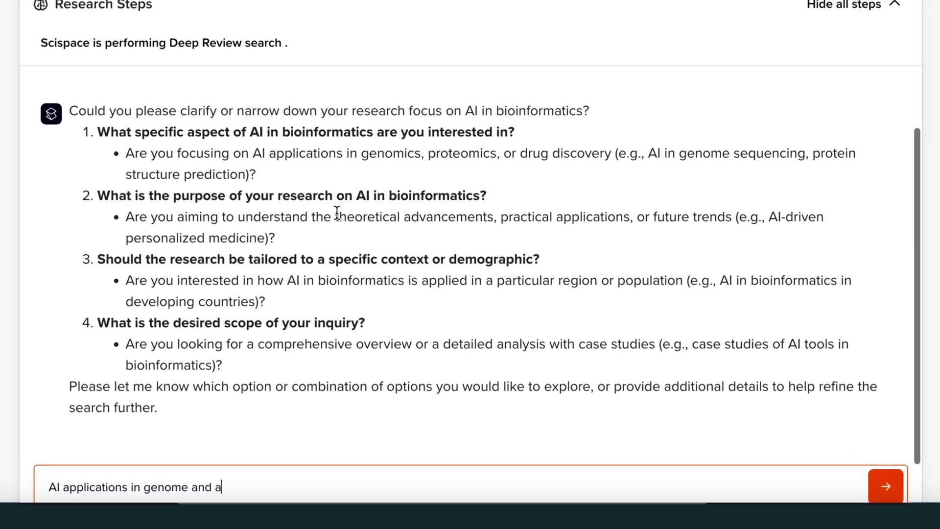
pyautogui.write('theoretical advances')
pyautogui.press('BackSpace')
pyautogui.press('Return')
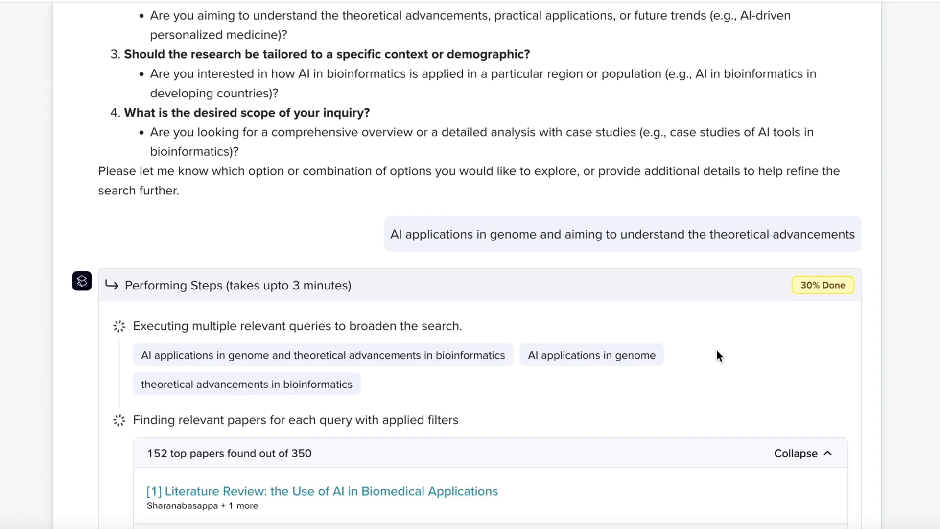
pyautogui.scroll(-5, 655, 458)
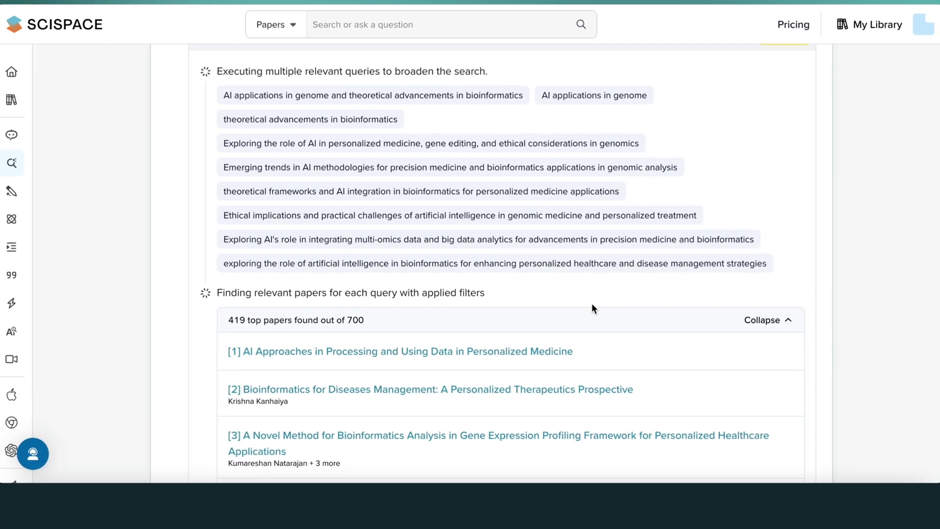
pyautogui.scroll(-5, 562, 334)
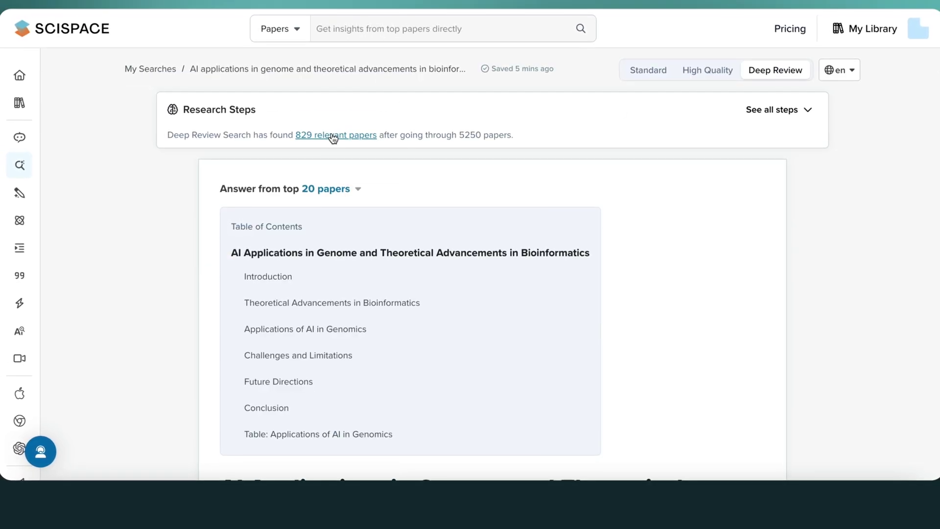
pyautogui.click(564, 146)
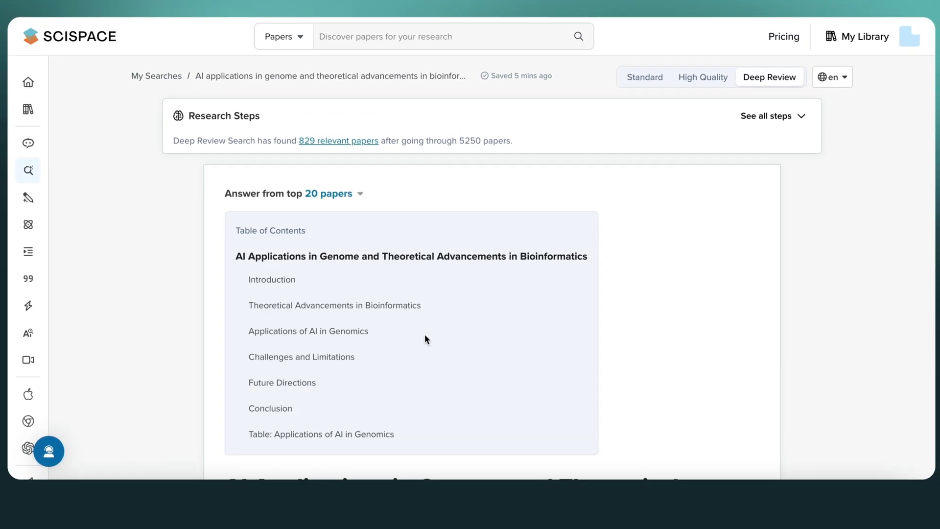
pyautogui.scroll(-2, 425, 334)
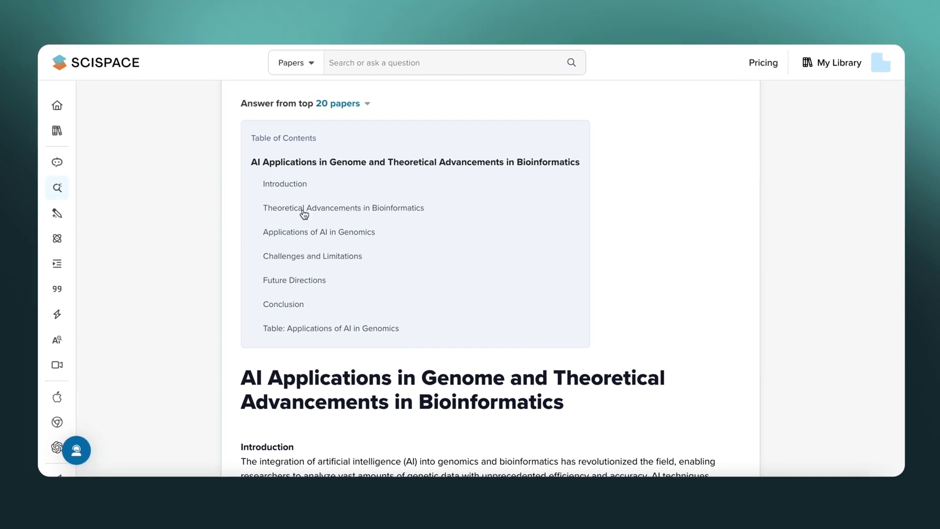
pyautogui.scroll(-20, 410, 371)
pyautogui.scroll(-15, 416, 347)
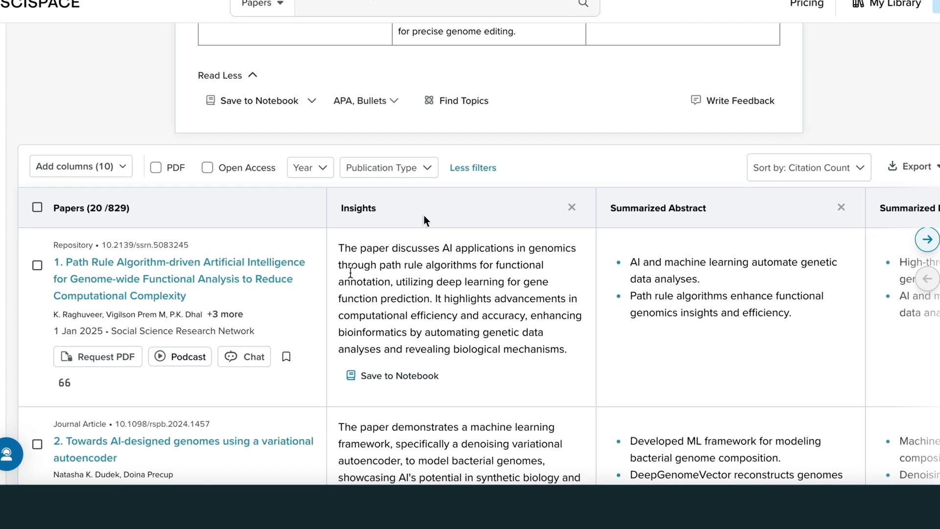
pyautogui.click(438, 210)
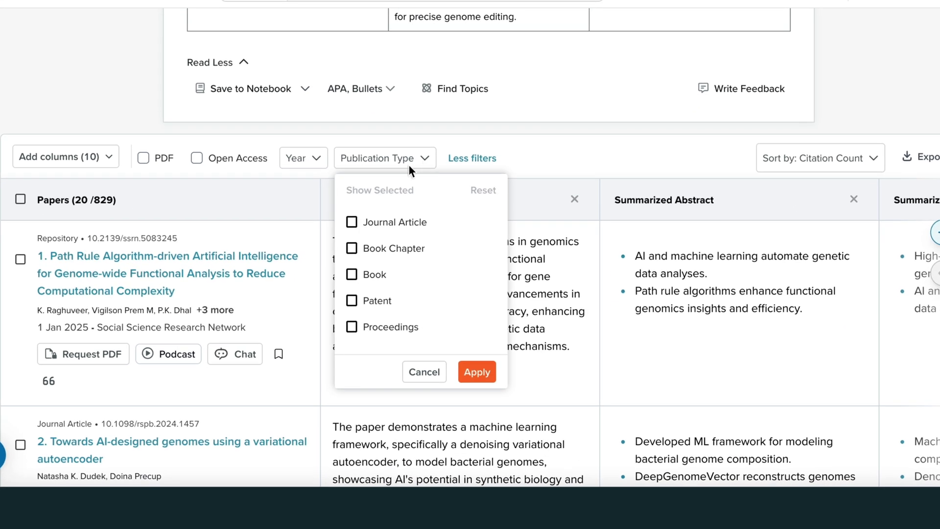
pyautogui.click(20, 259)
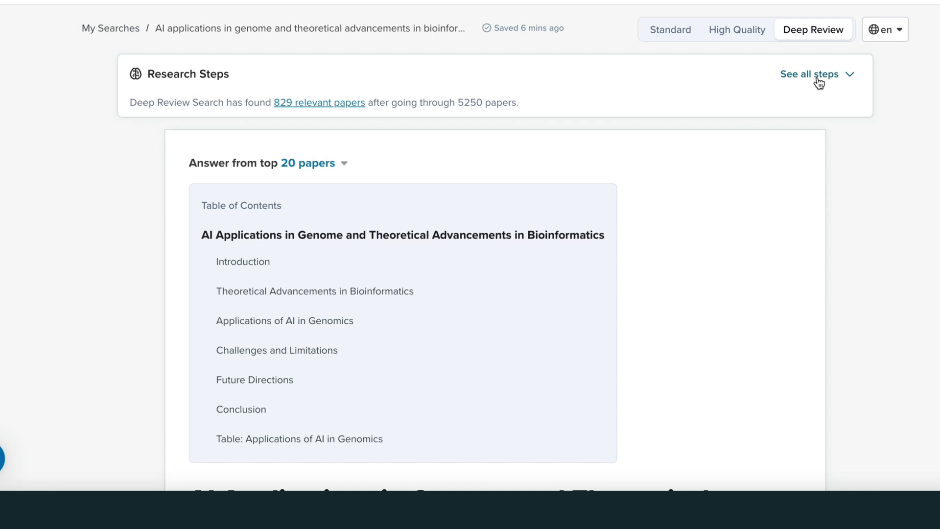
pyautogui.click(819, 83)
# Scroll through the Deep Review page and open its suggested next steps
pyautogui.scroll(-18, 441, 294)
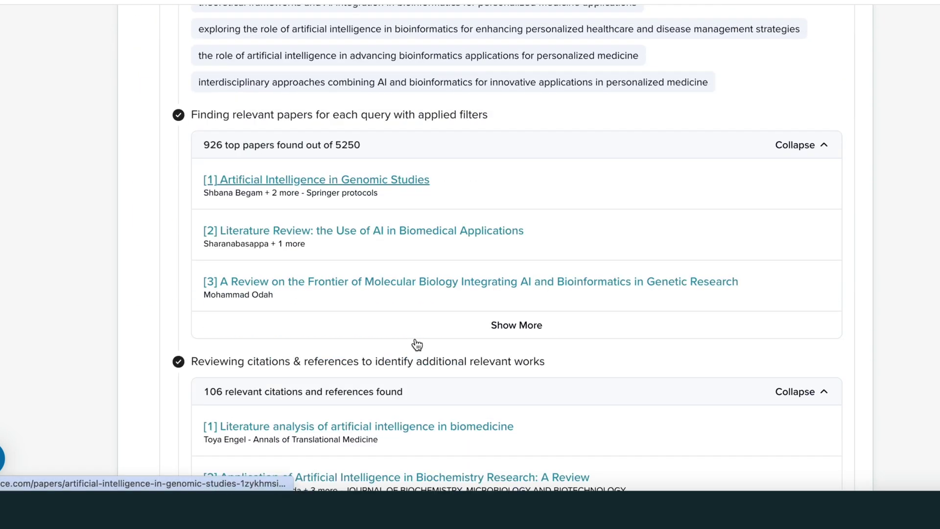
pyautogui.scroll(-15, 415, 340)
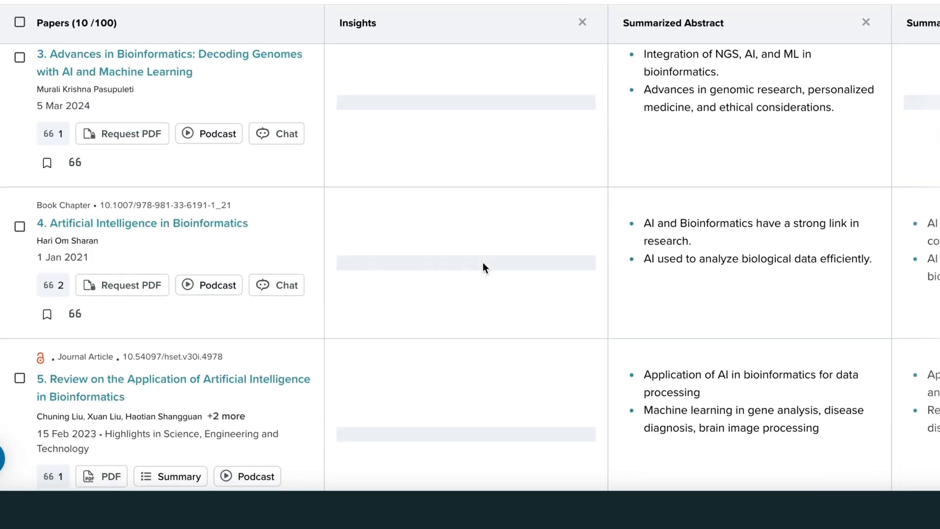
pyautogui.scroll(-20, 483, 263)
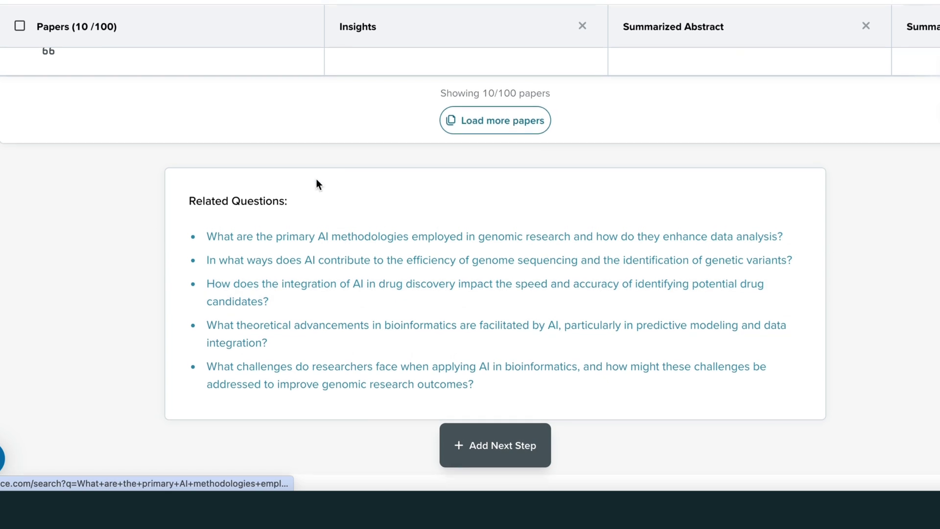
pyautogui.scroll(1, 265, 196)
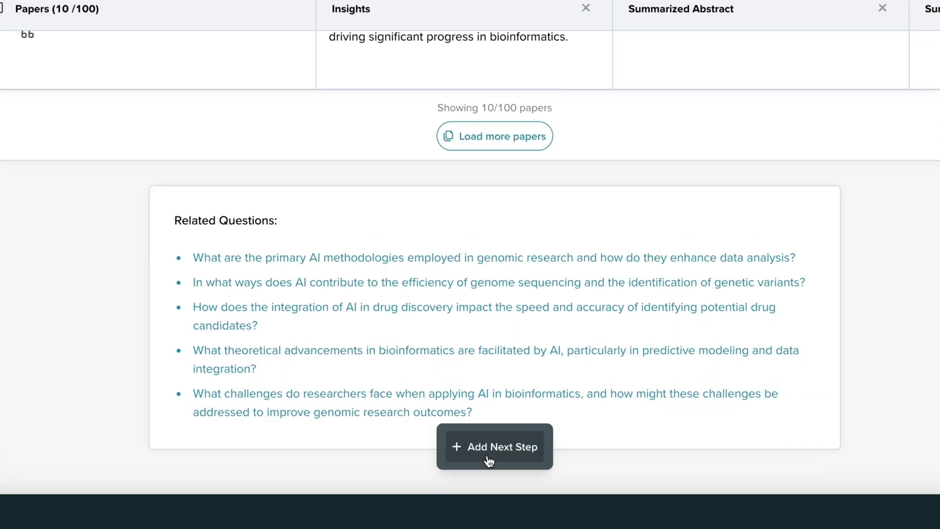
pyautogui.click(494, 453)
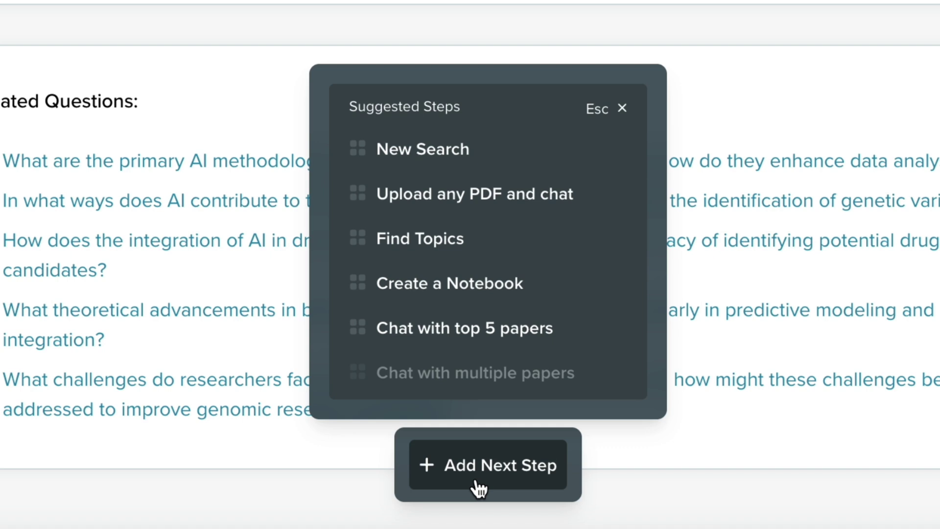